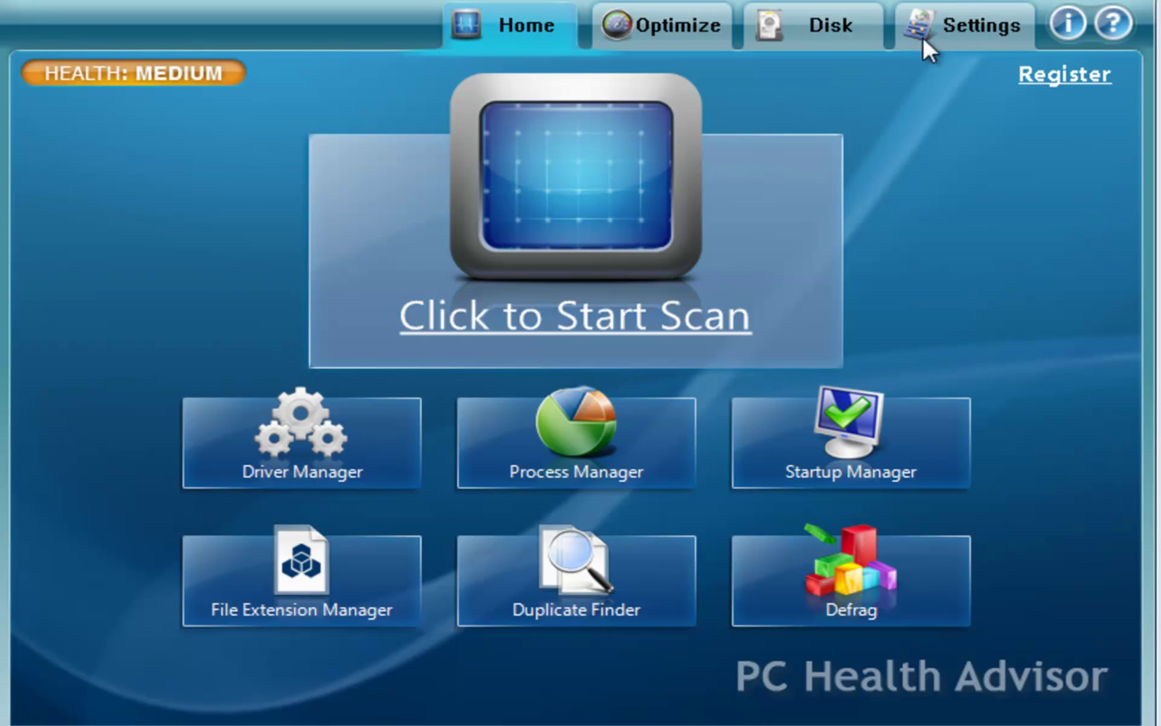
# Check the scan components in Settings, then run a full PC scan from Home.
pyautogui.click(951, 31)
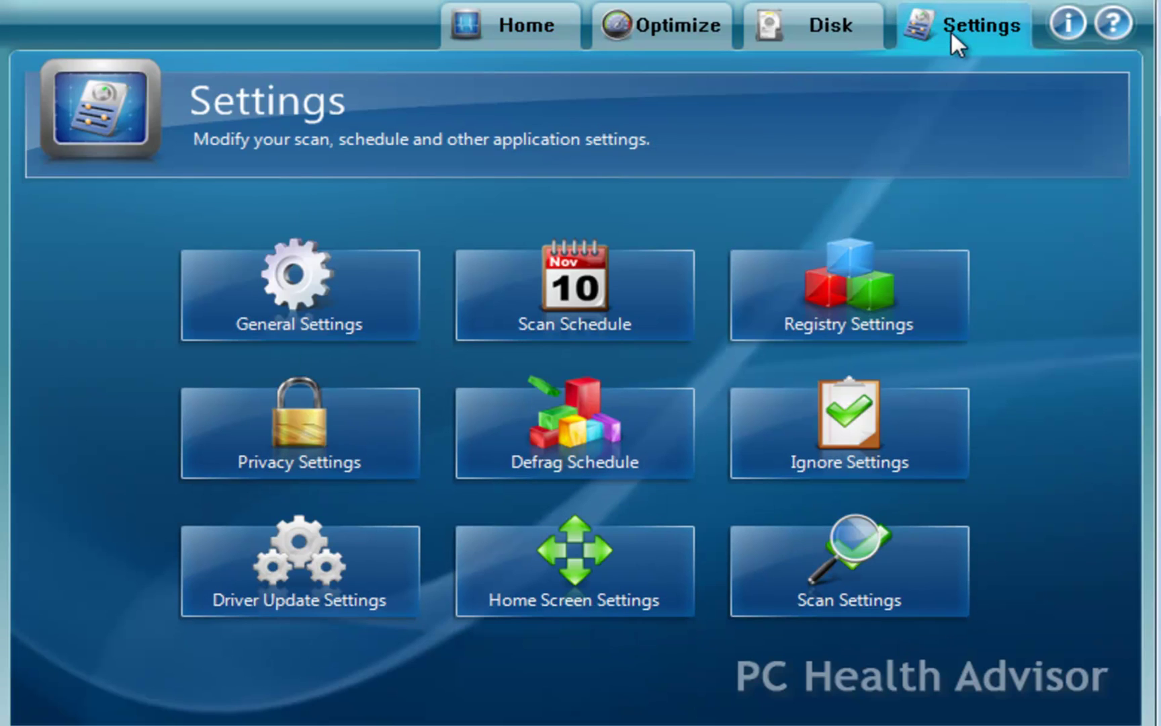
pyautogui.click(848, 559)
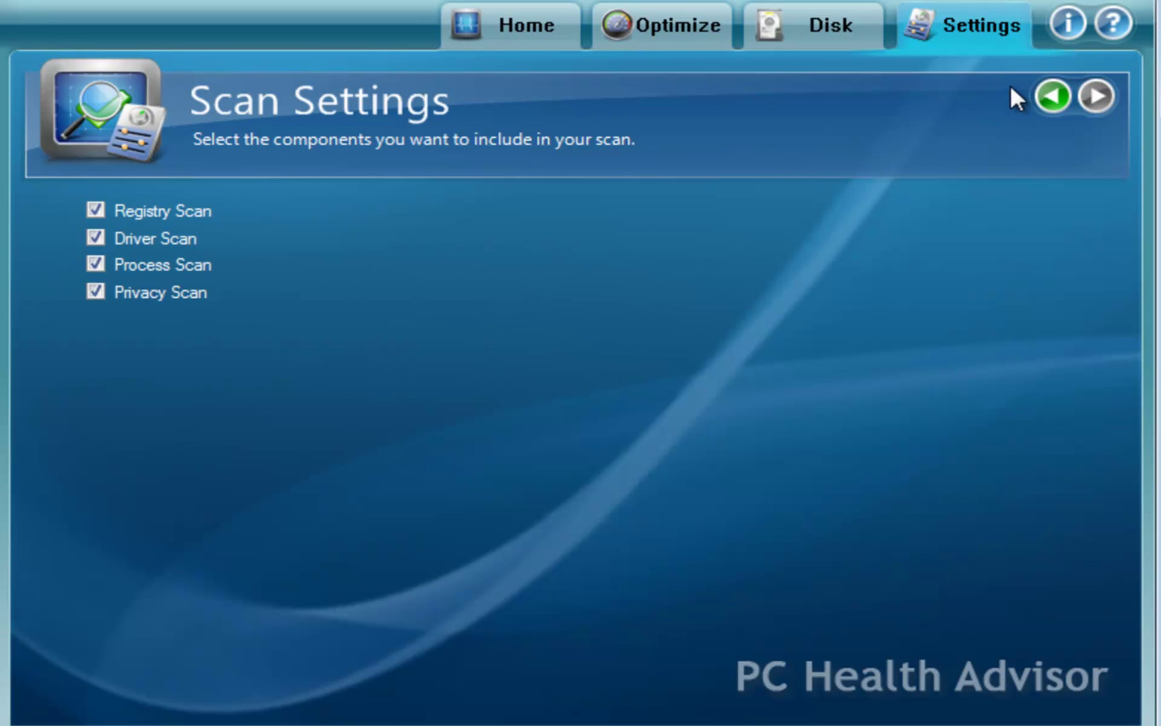
pyautogui.click(517, 27)
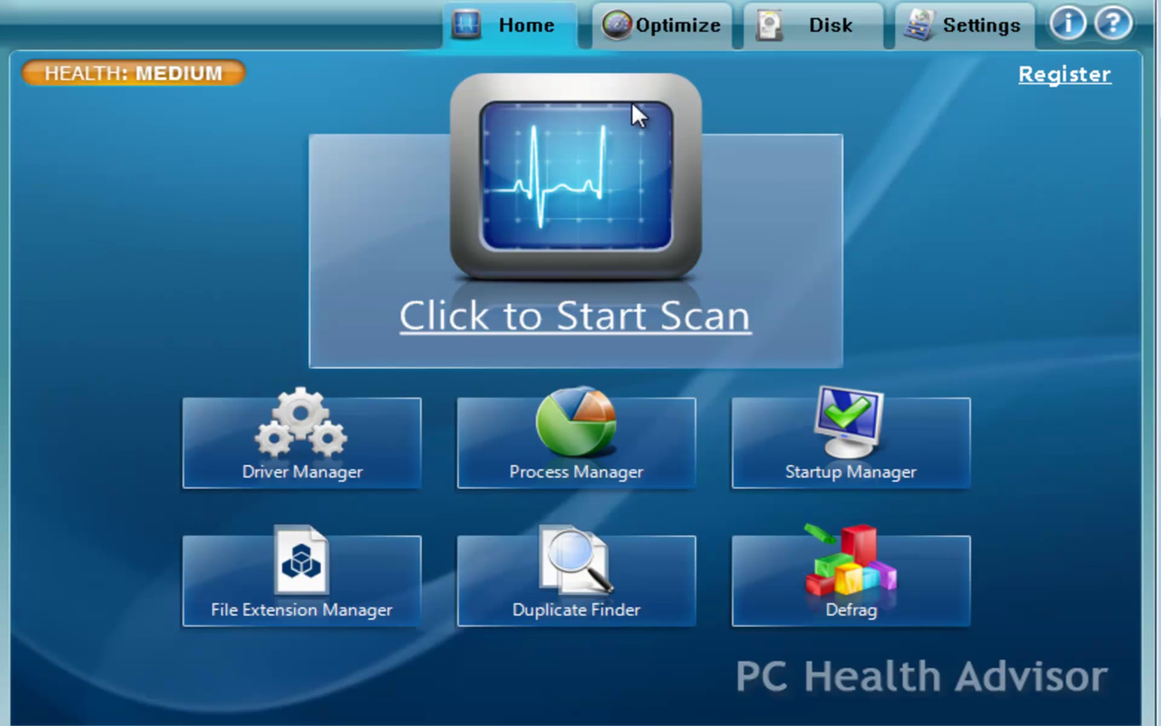
pyautogui.click(772, 266)
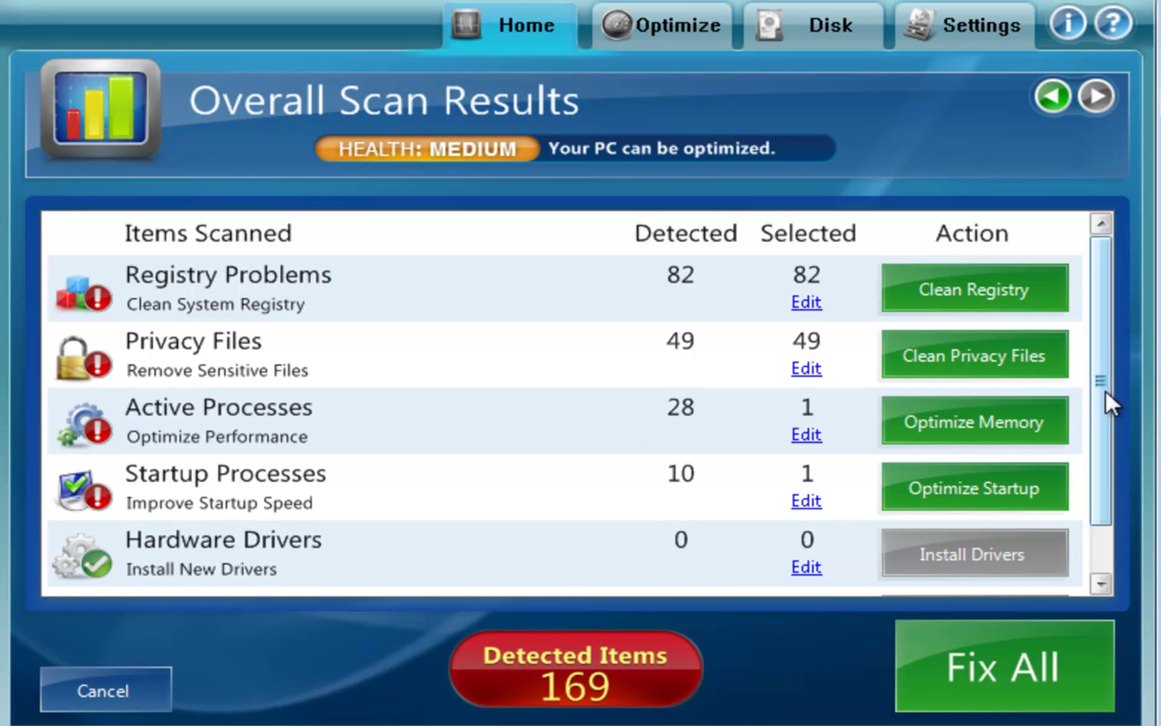
# Open the registry details: COM/ActiveX 21, File/Path Reference 25, Program Shortcuts 36 items.
pyautogui.moveTo(1107, 389); pyautogui.dragTo(1112, 355)
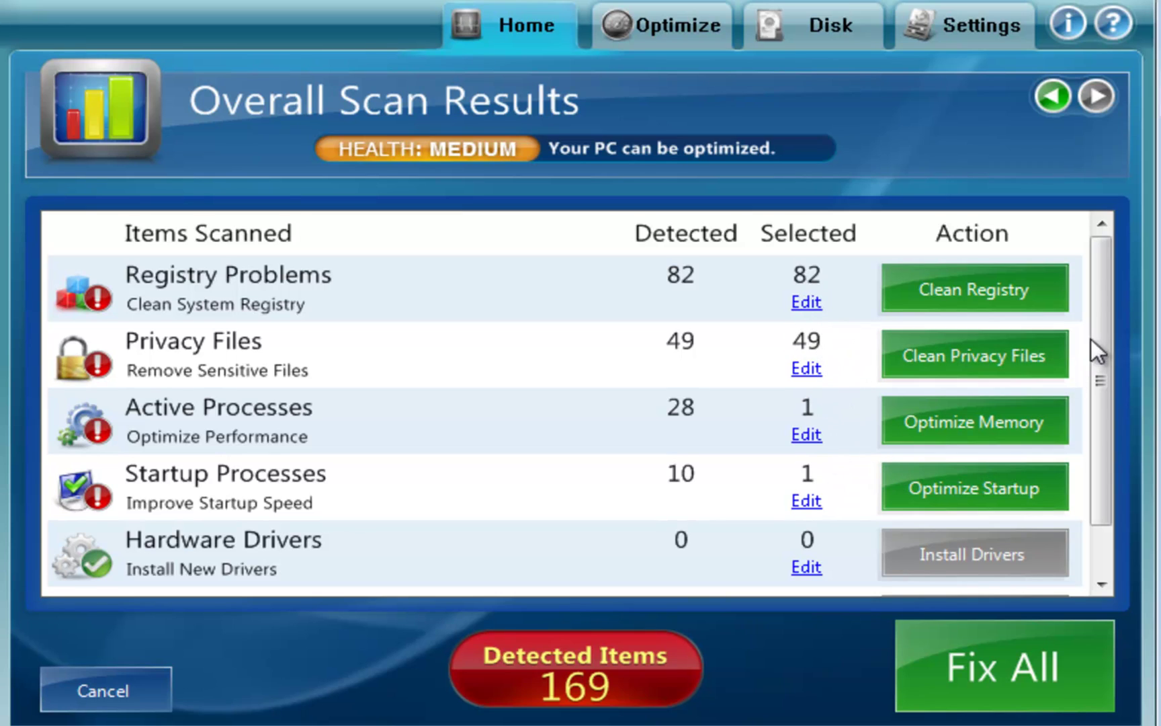
pyautogui.moveTo(1092, 339); pyautogui.dragTo(1103, 416)
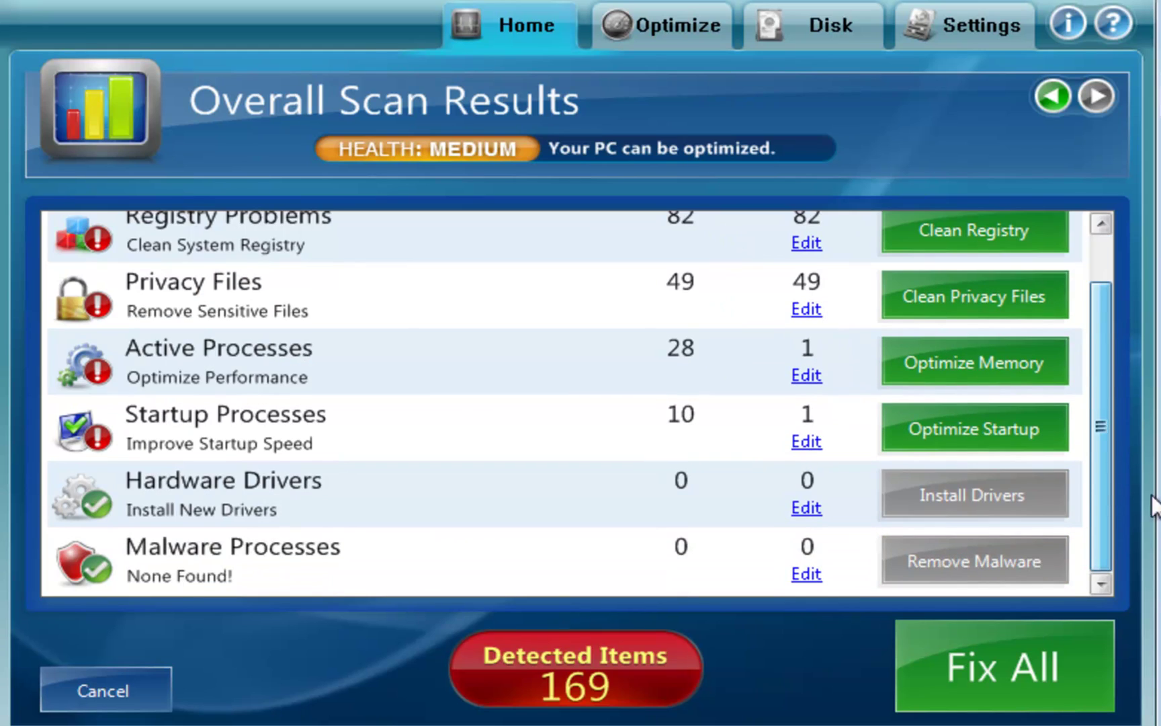
pyautogui.scroll(1, 597, 524)
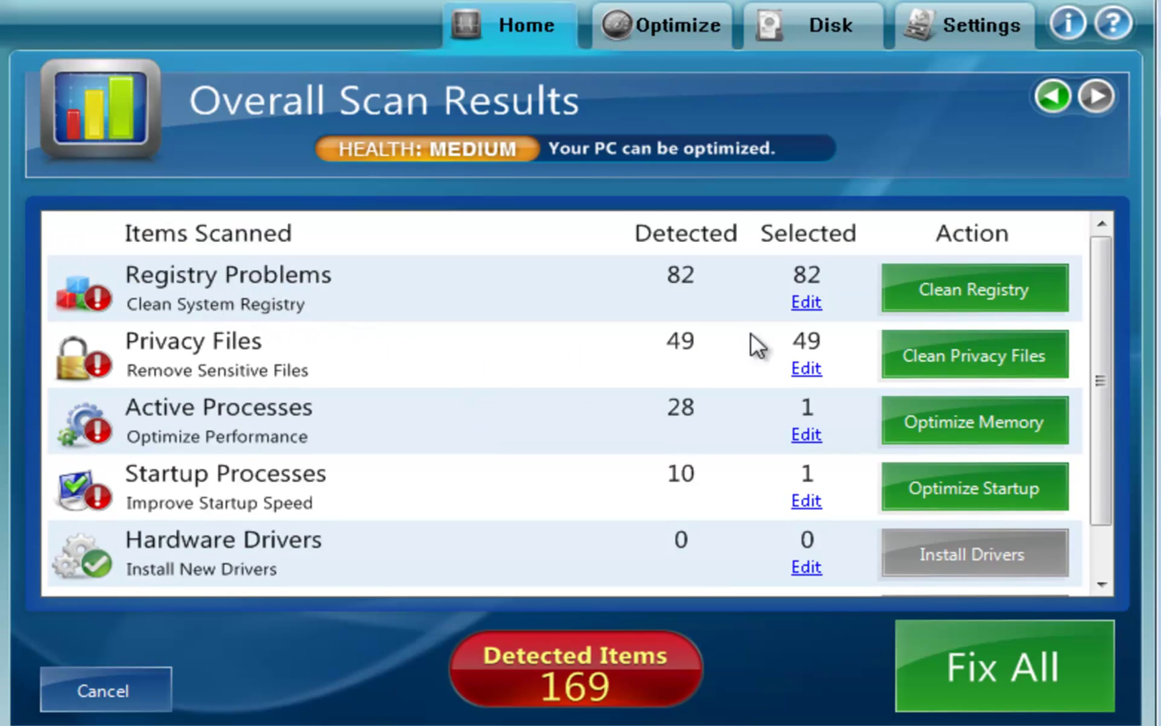
pyautogui.click(812, 308)
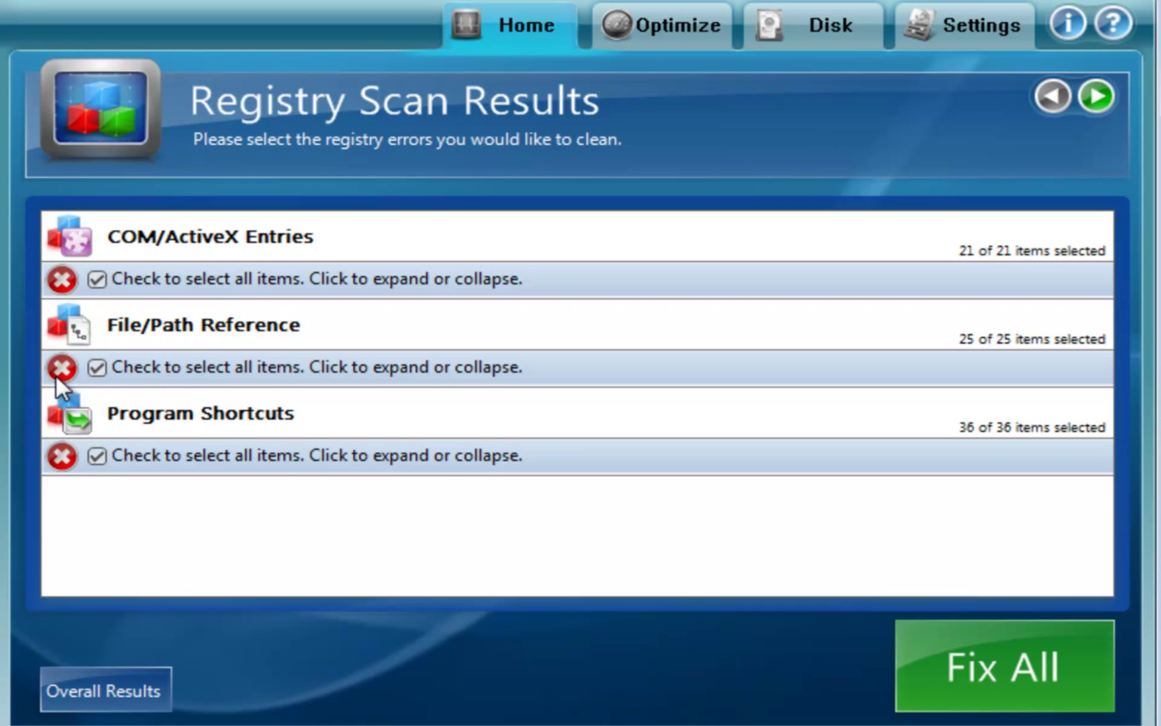
# Deselect COM/ActiveX Entries and Program Shortcuts, keeping only the 25 File/Path Reference problems.
pyautogui.click(157, 370)
pyautogui.scroll(-3, 324, 416)
pyautogui.scroll(3, 189, 373)
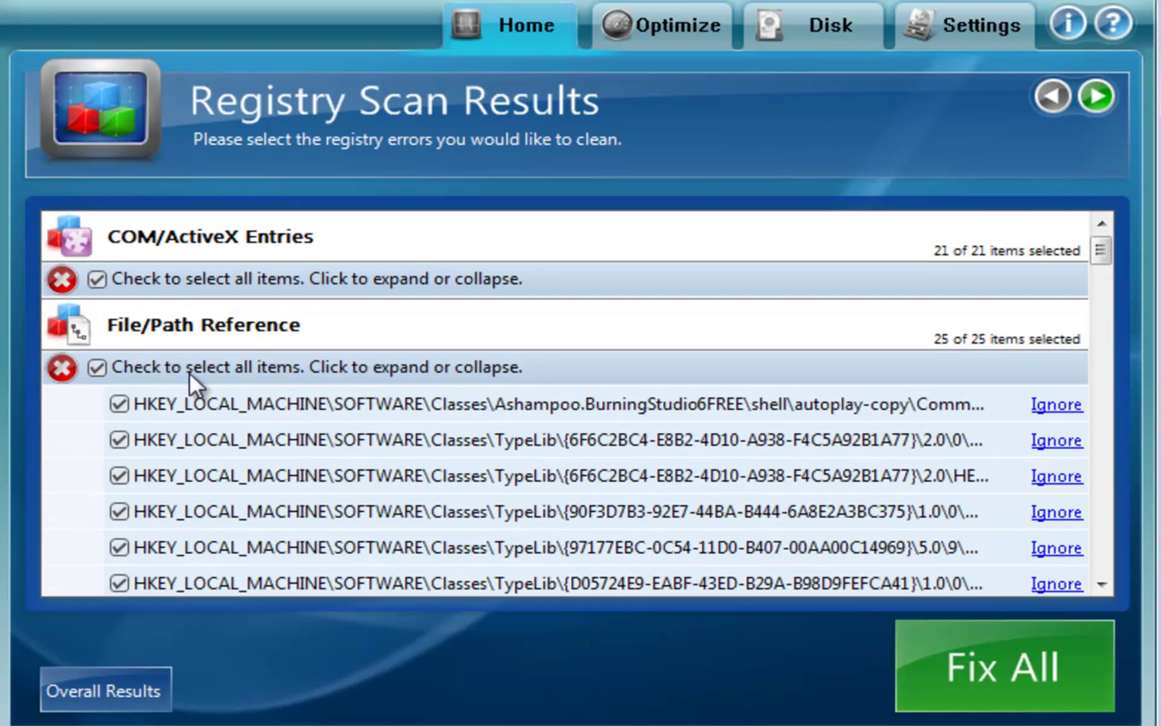
pyautogui.click(154, 369)
pyautogui.click(97, 278)
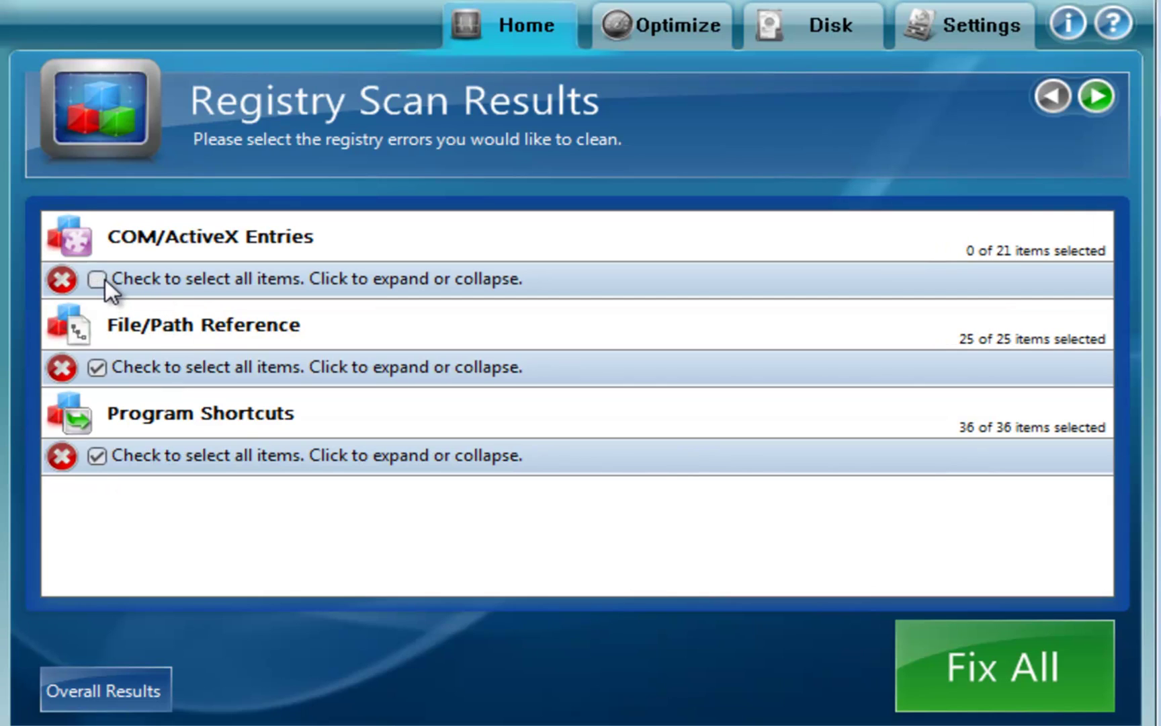
pyautogui.click(97, 456)
pyautogui.click(124, 689)
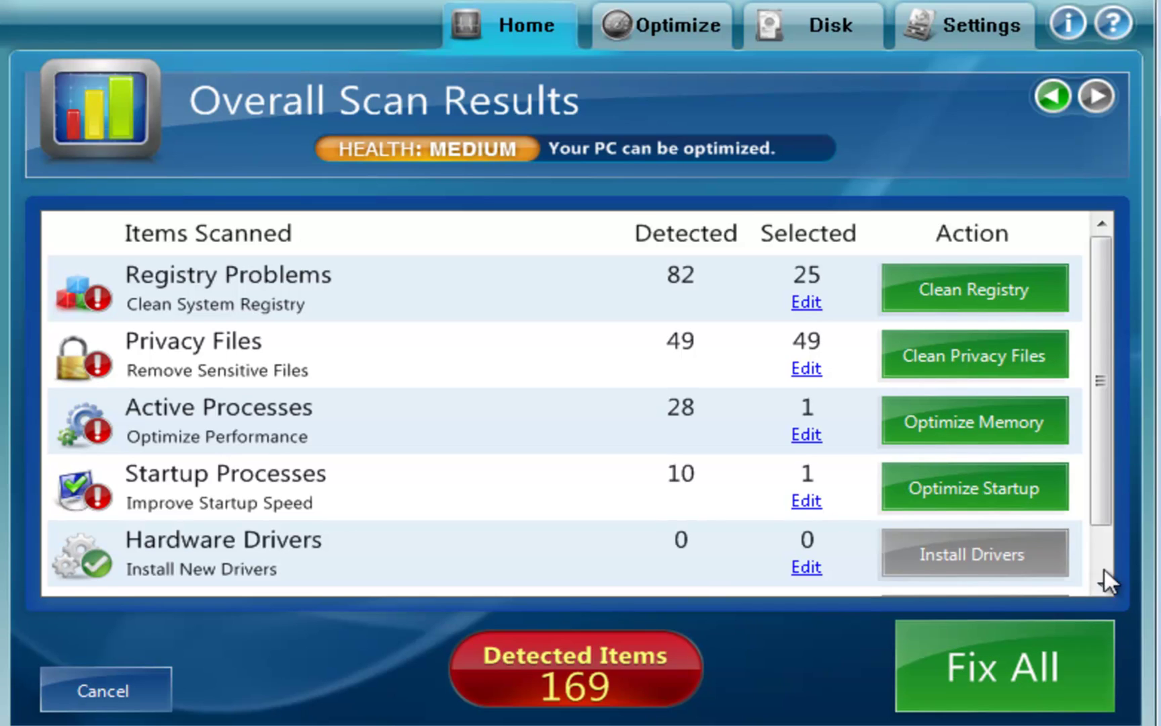
# Review the detected active processes selected for cleanup, then go back to Home.
pyautogui.scroll(-2, 1104, 523)
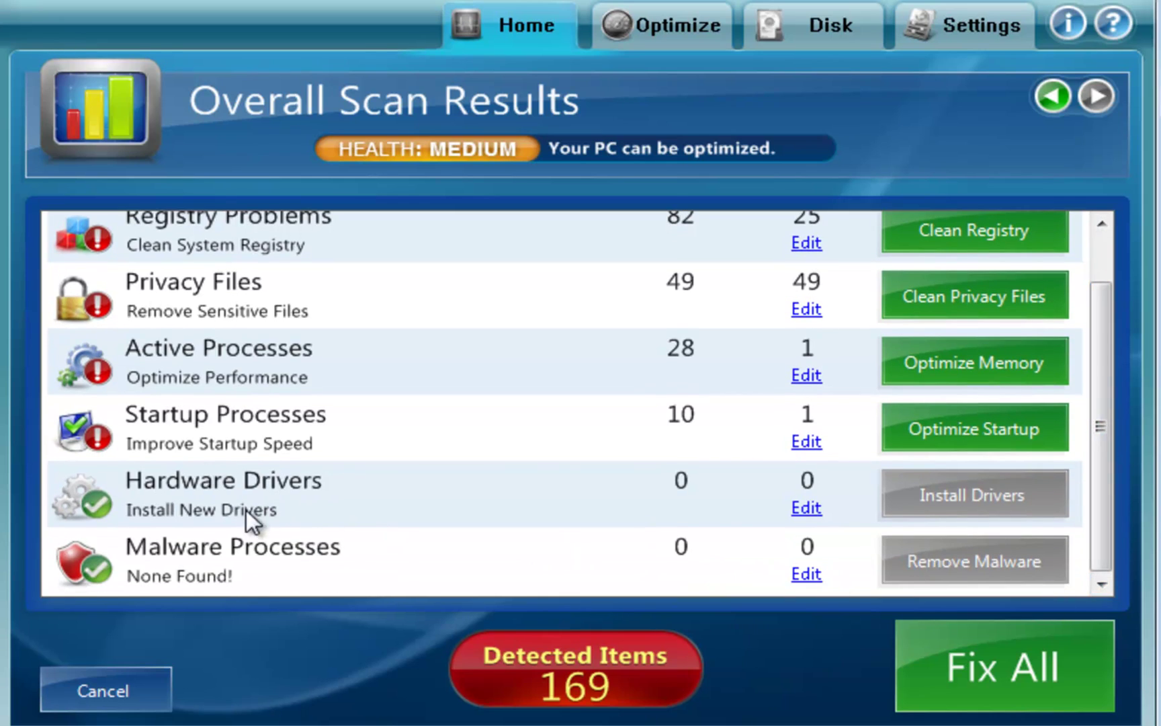
pyautogui.moveTo(1108, 478); pyautogui.dragTo(1120, 384)
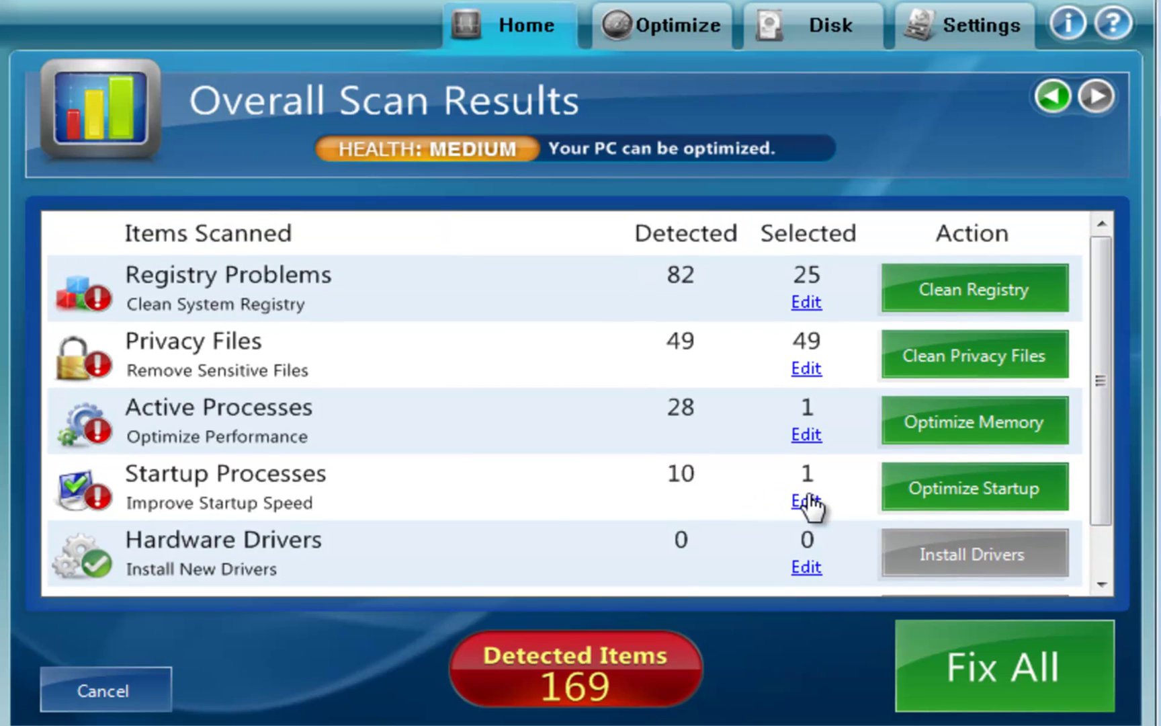
pyautogui.click(806, 435)
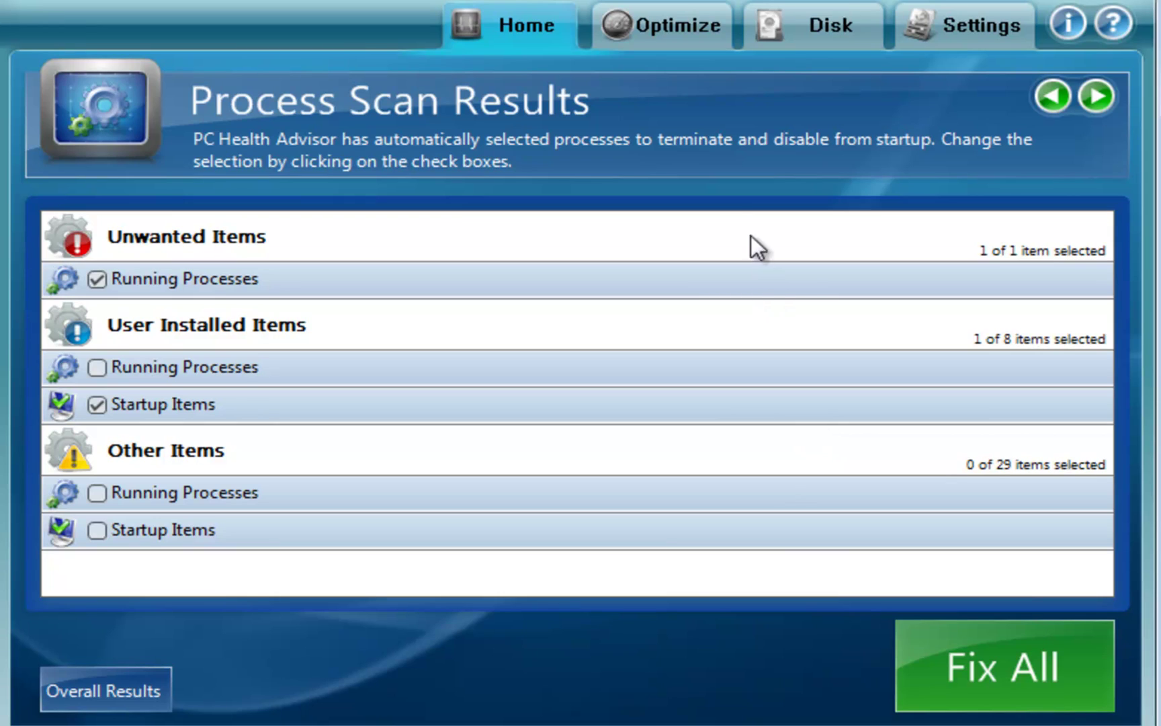
pyautogui.click(1061, 82)
pyautogui.click(1065, 90)
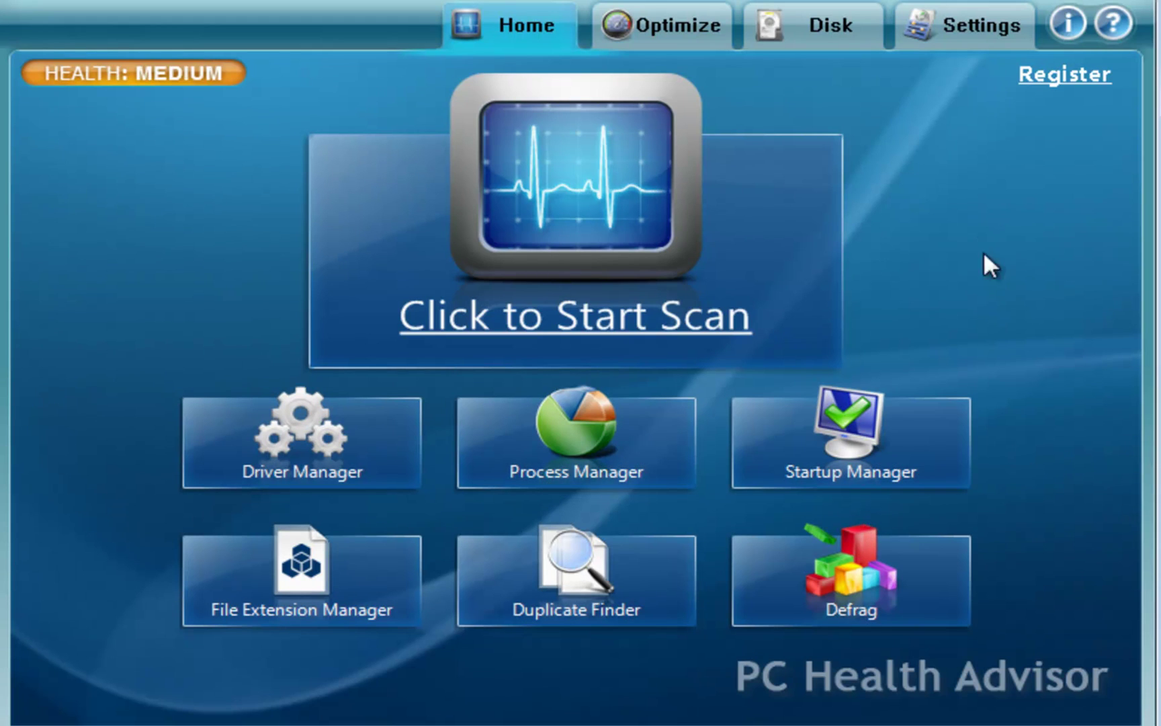
# Browse the startup programs in Optimize's Startup Manager, then open the Disk tools page.
pyautogui.click(633, 25)
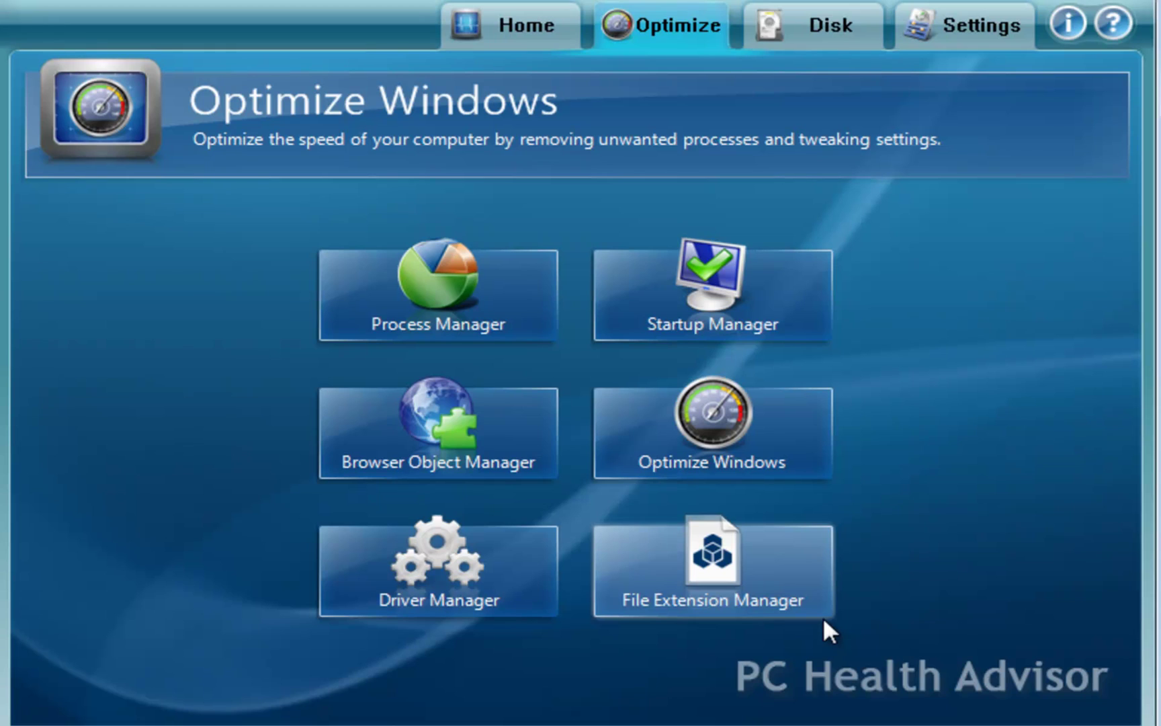
pyautogui.click(816, 289)
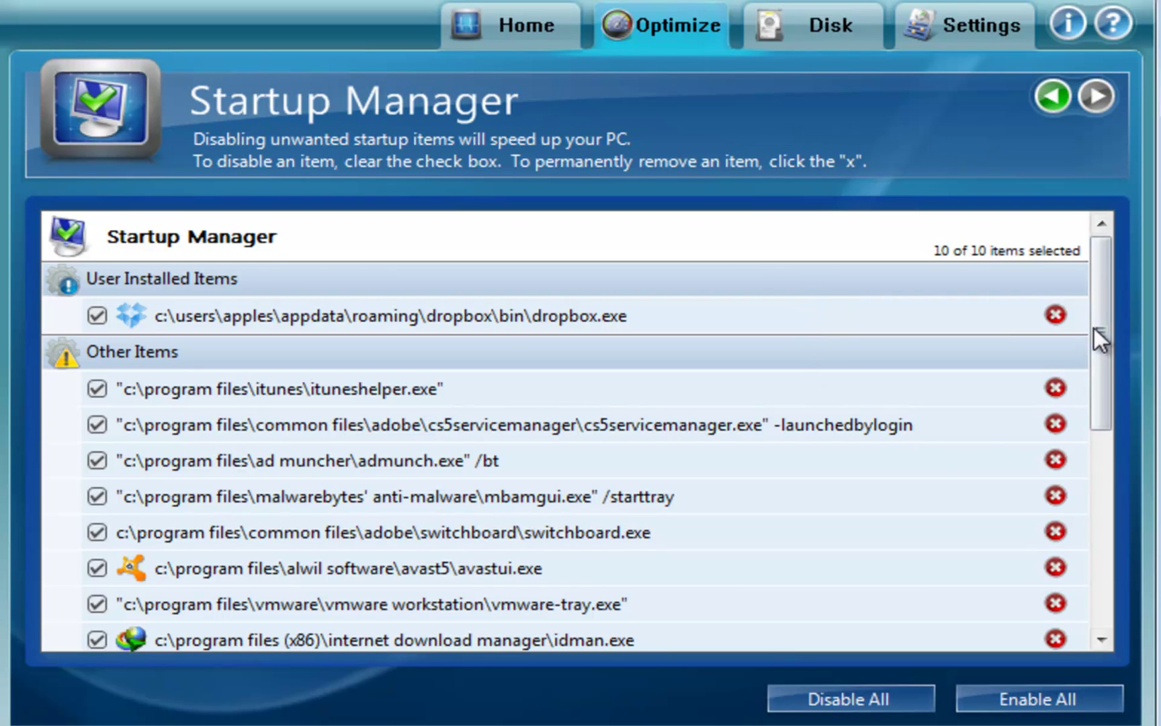
pyautogui.moveTo(1094, 327); pyautogui.dragTo(1083, 288)
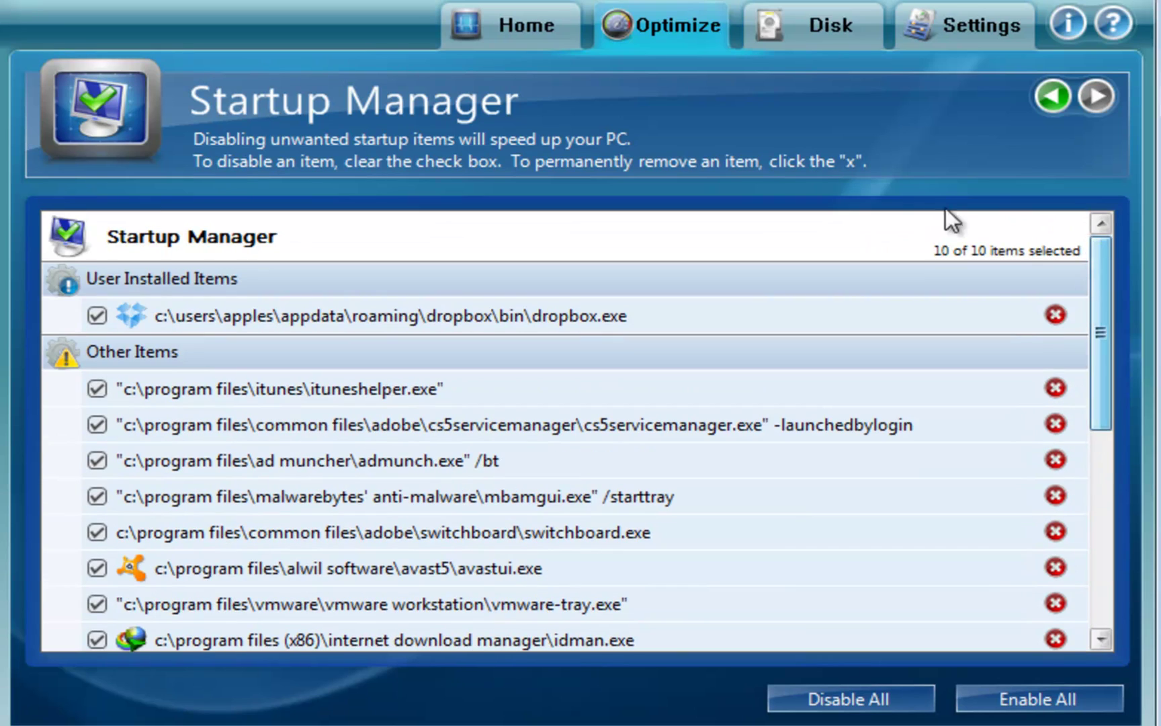
pyautogui.click(802, 21)
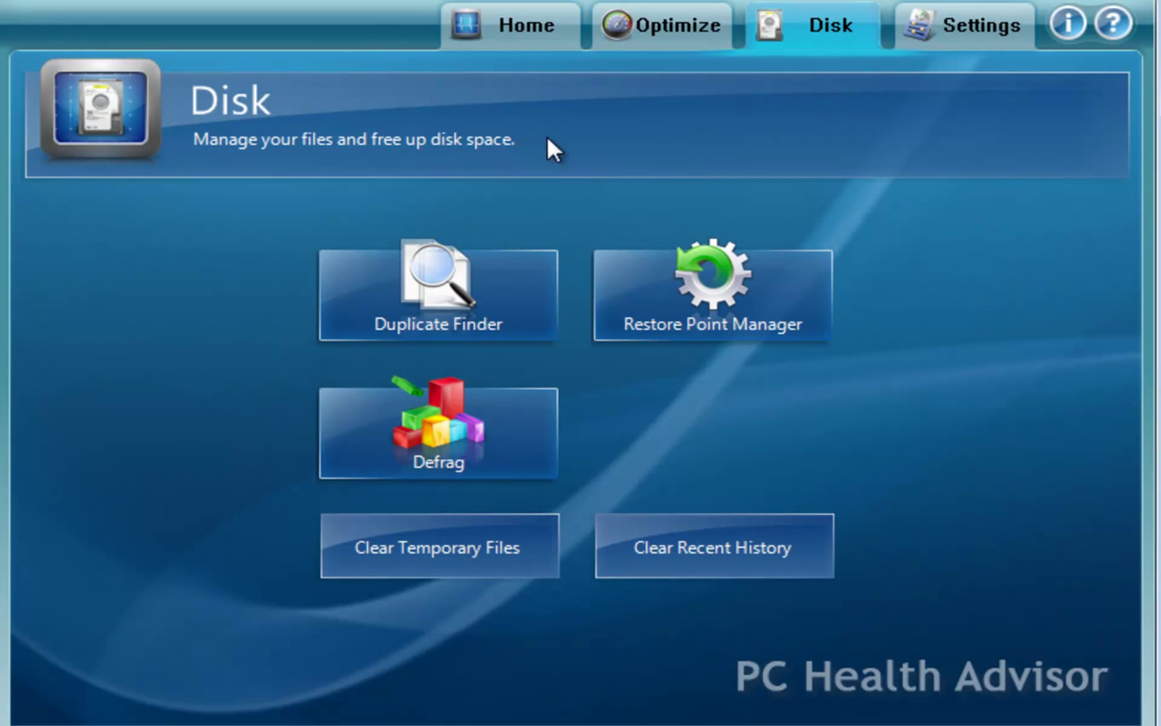
# Return from the Disk tools page to the Home screen.
pyautogui.click(521, 27)
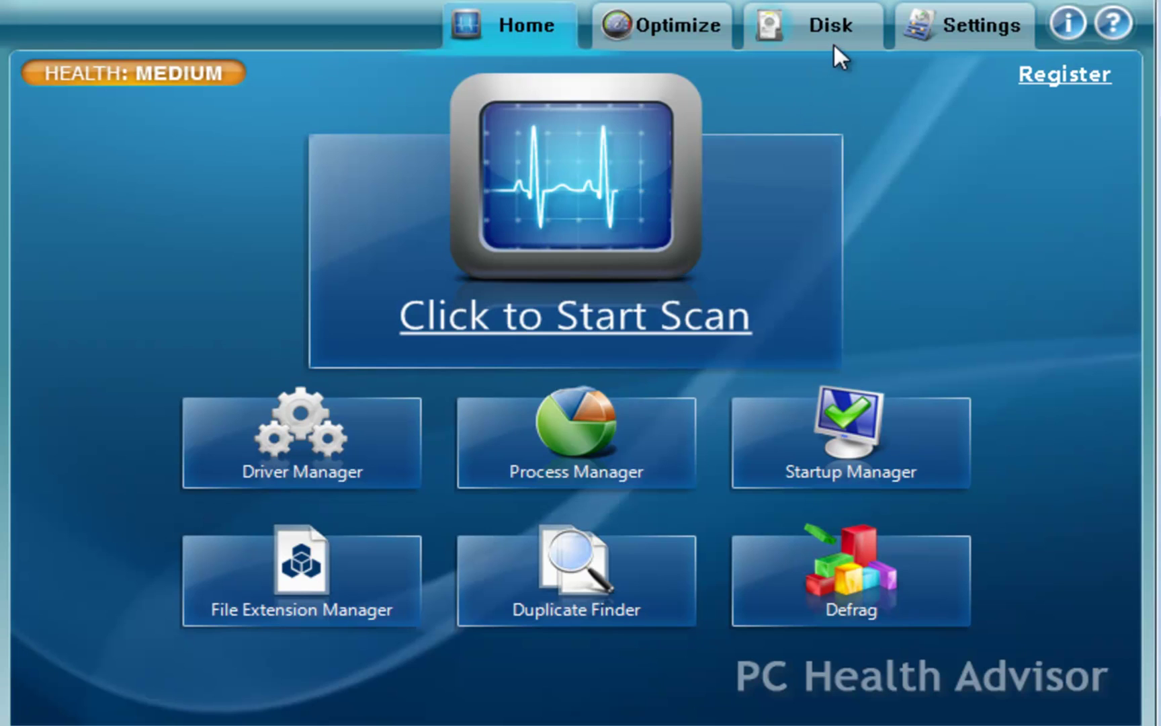
# Enable the exit-options prompt in General Settings, then cancel closing to keep the app open.
pyautogui.click(984, 40)
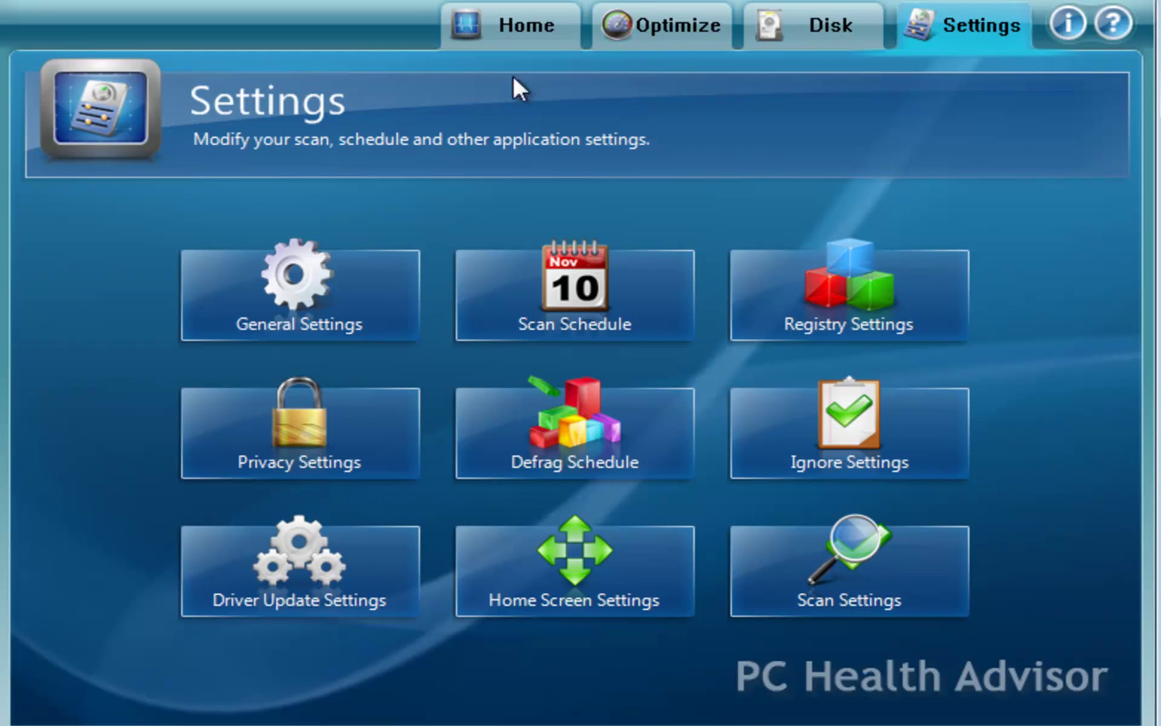
pyautogui.click(270, 279)
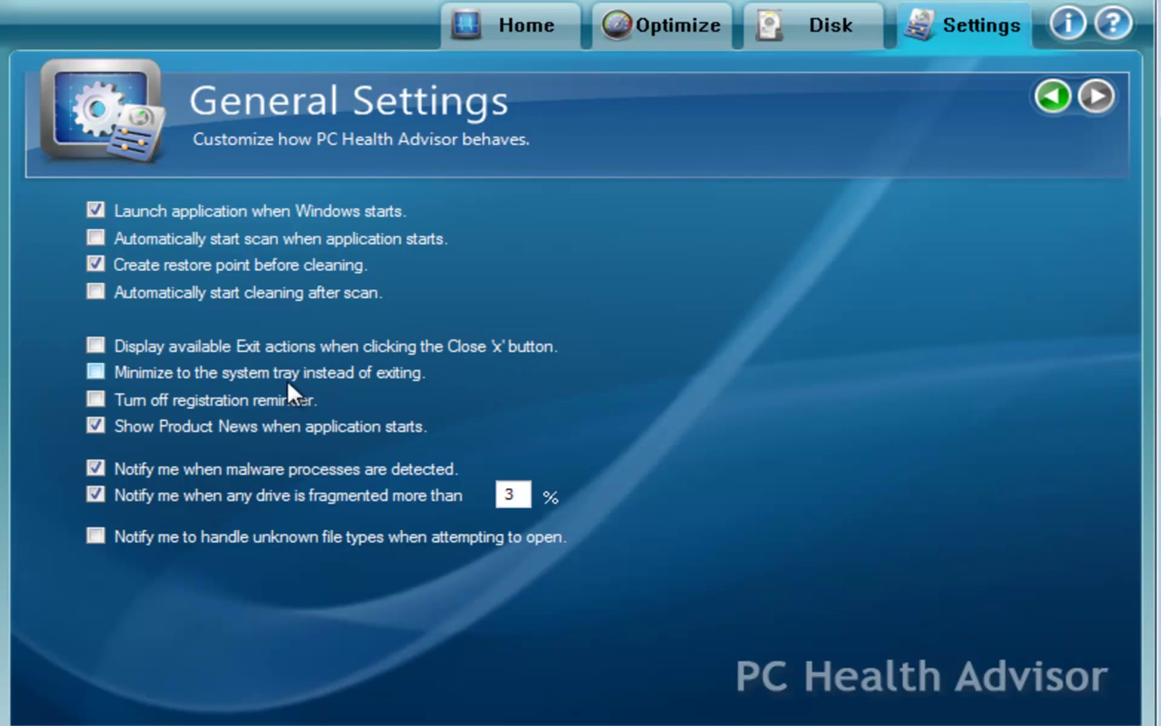
pyautogui.click(96, 344)
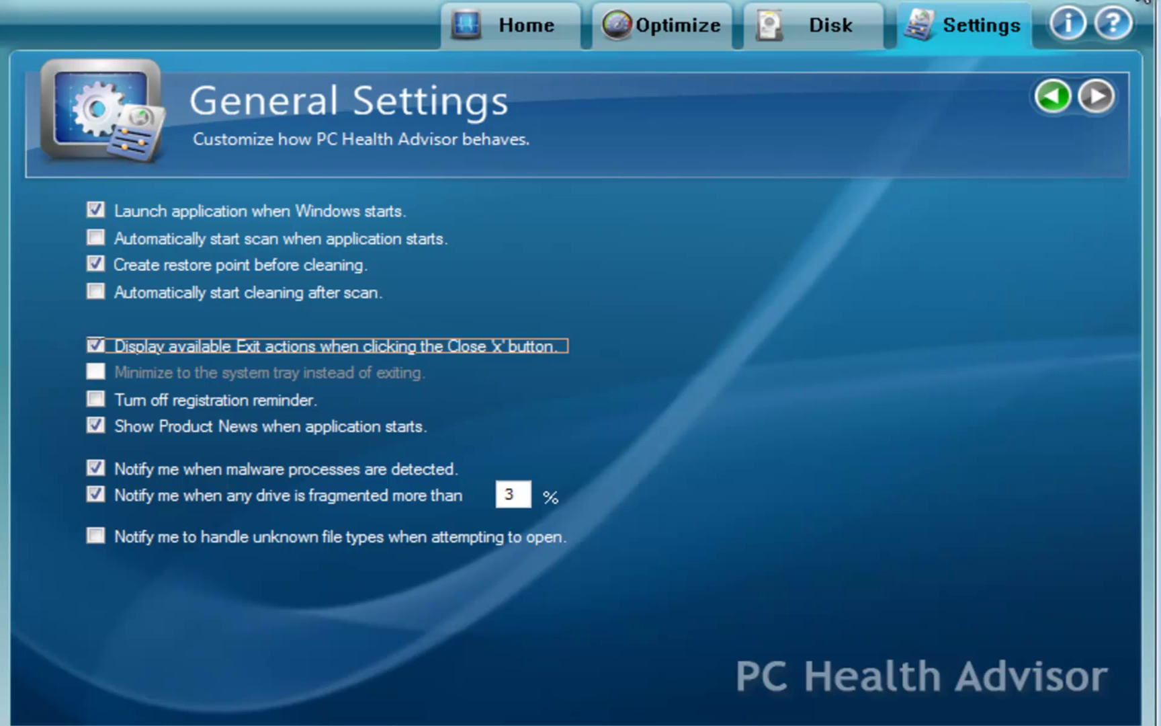
pyautogui.click(1146, 7)
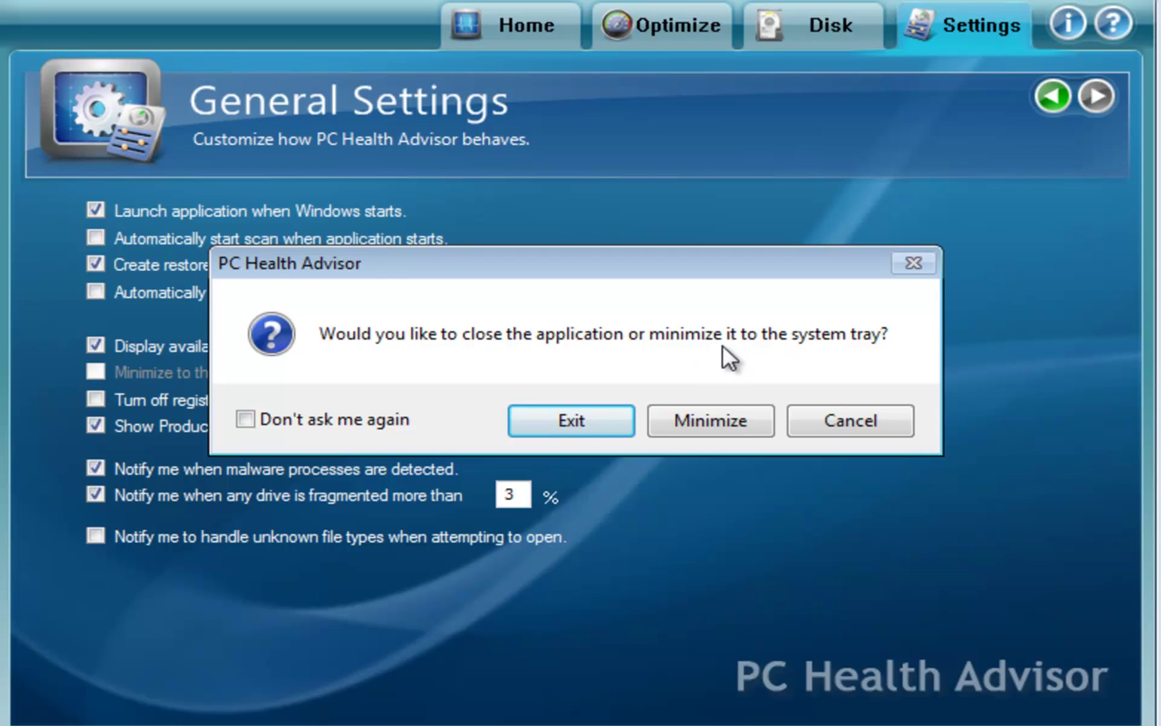
pyautogui.click(833, 422)
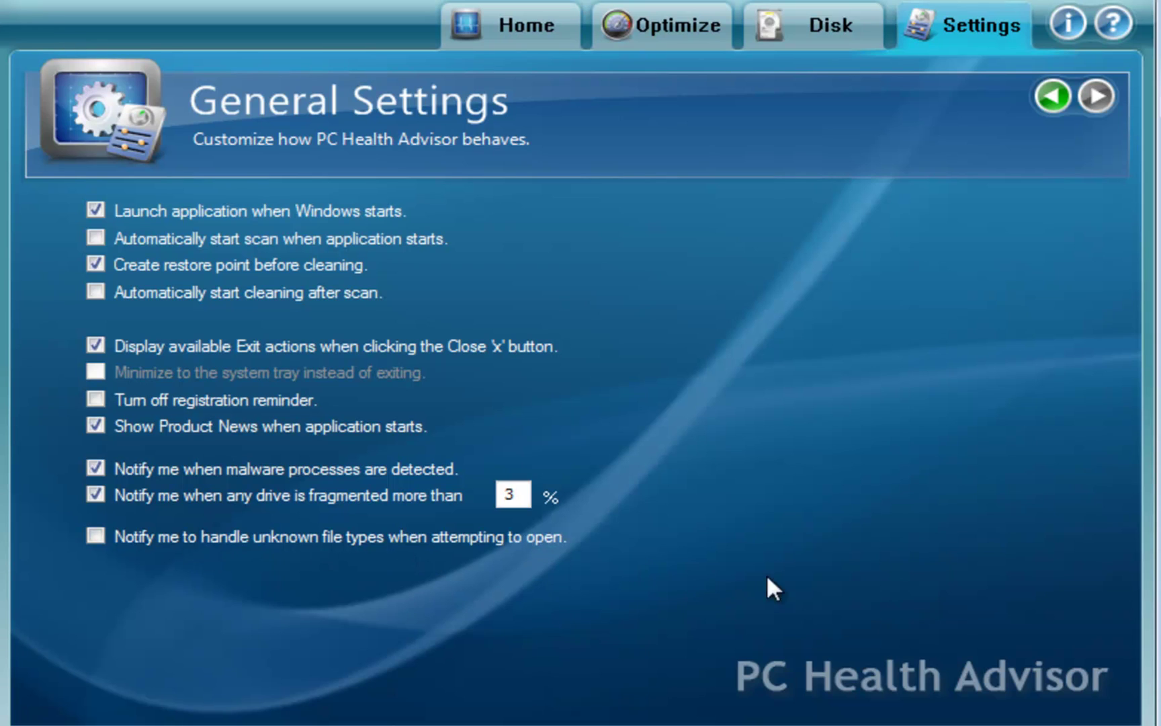
# Delete the weekly Mon, Fri 3:53 AM scheduled scan.
pyautogui.click(1050, 91)
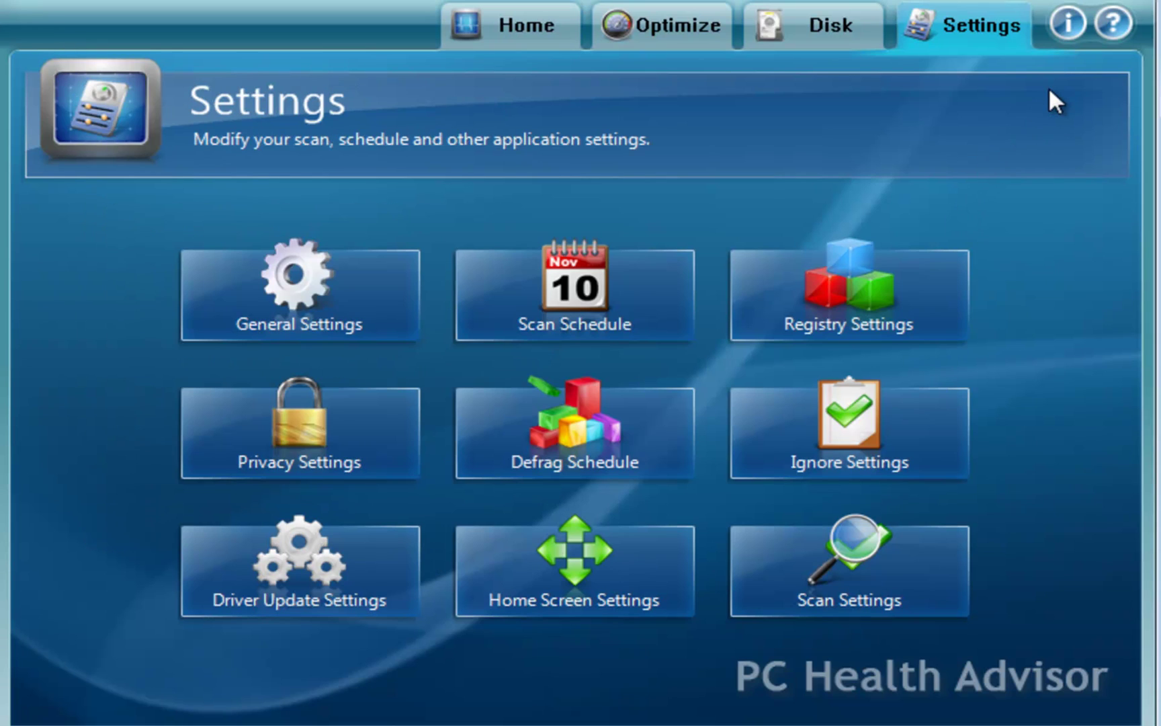
pyautogui.click(606, 291)
pyautogui.click(395, 224)
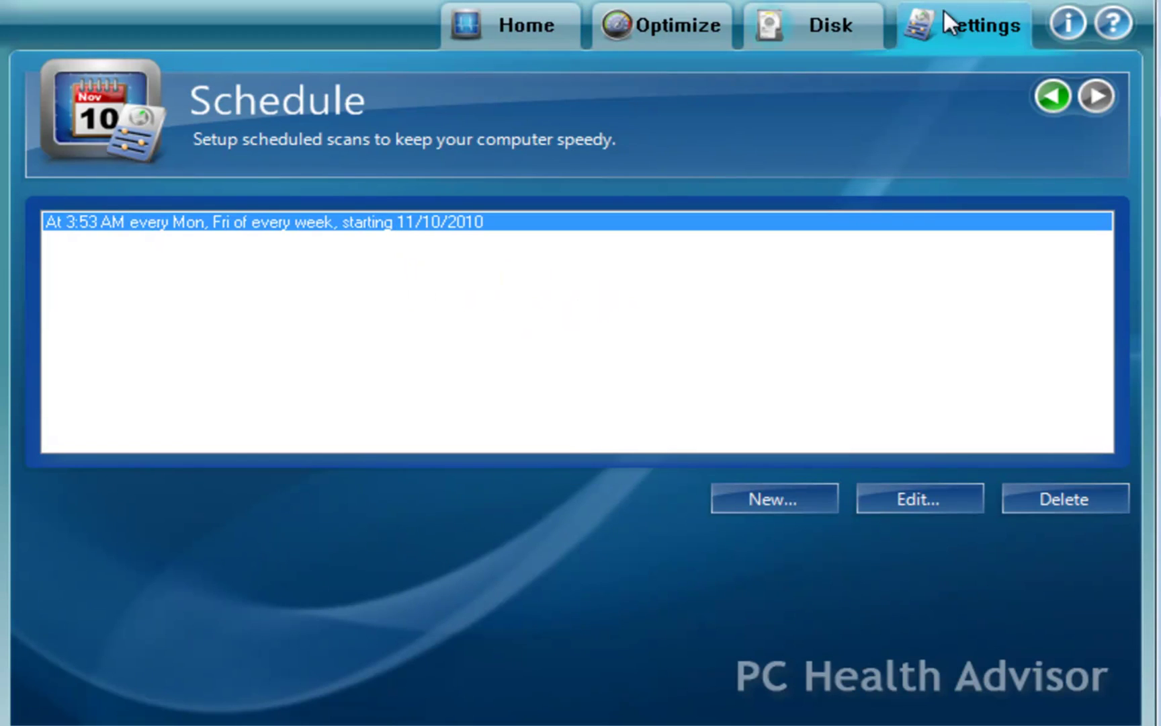
pyautogui.click(1078, 497)
pyautogui.click(585, 423)
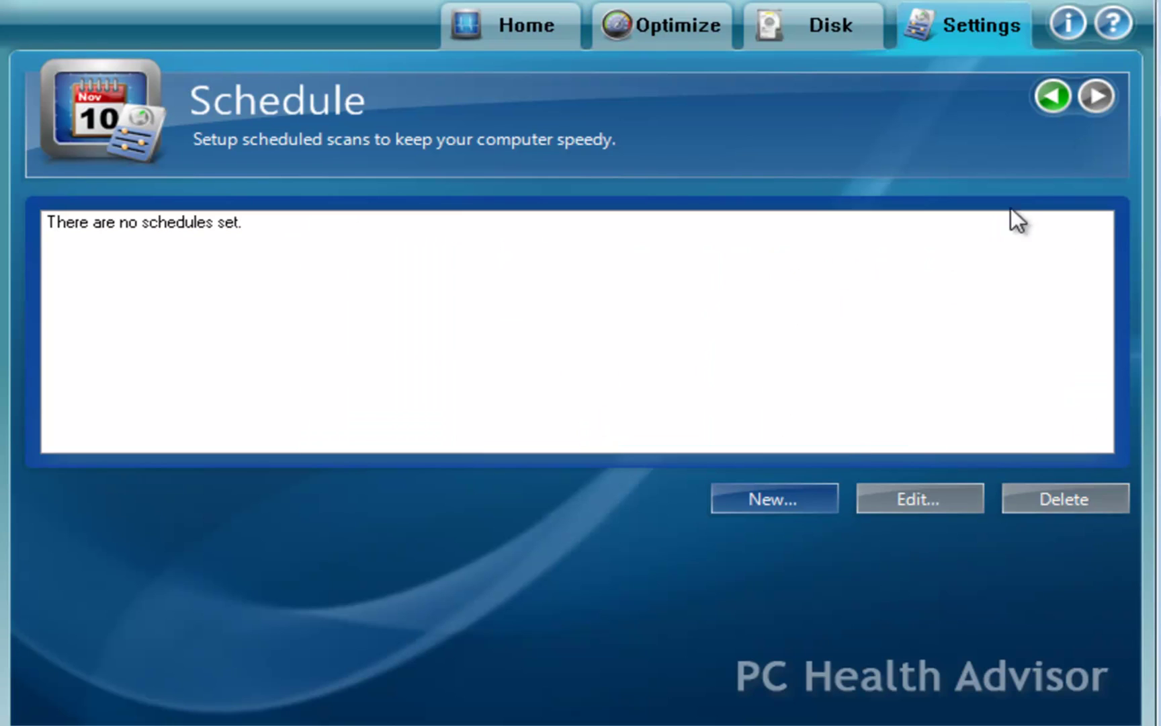
# Review the Registry Settings scan areas and the empty Ignore list.
pyautogui.click(1052, 97)
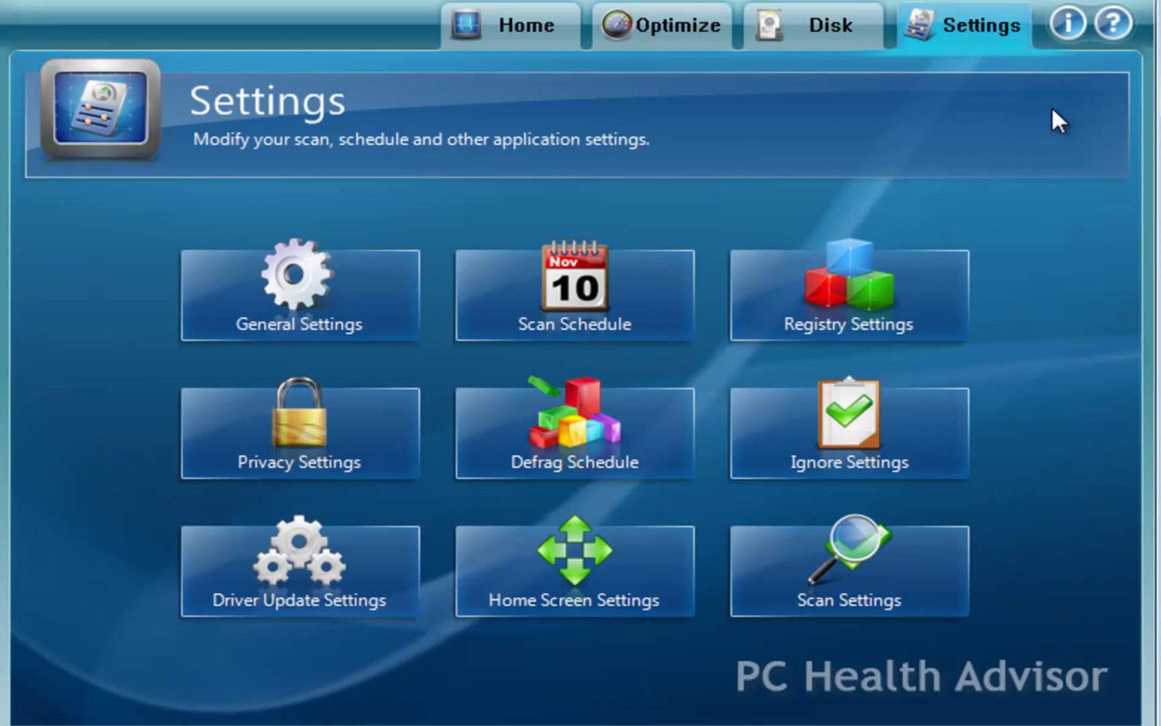
pyautogui.click(904, 276)
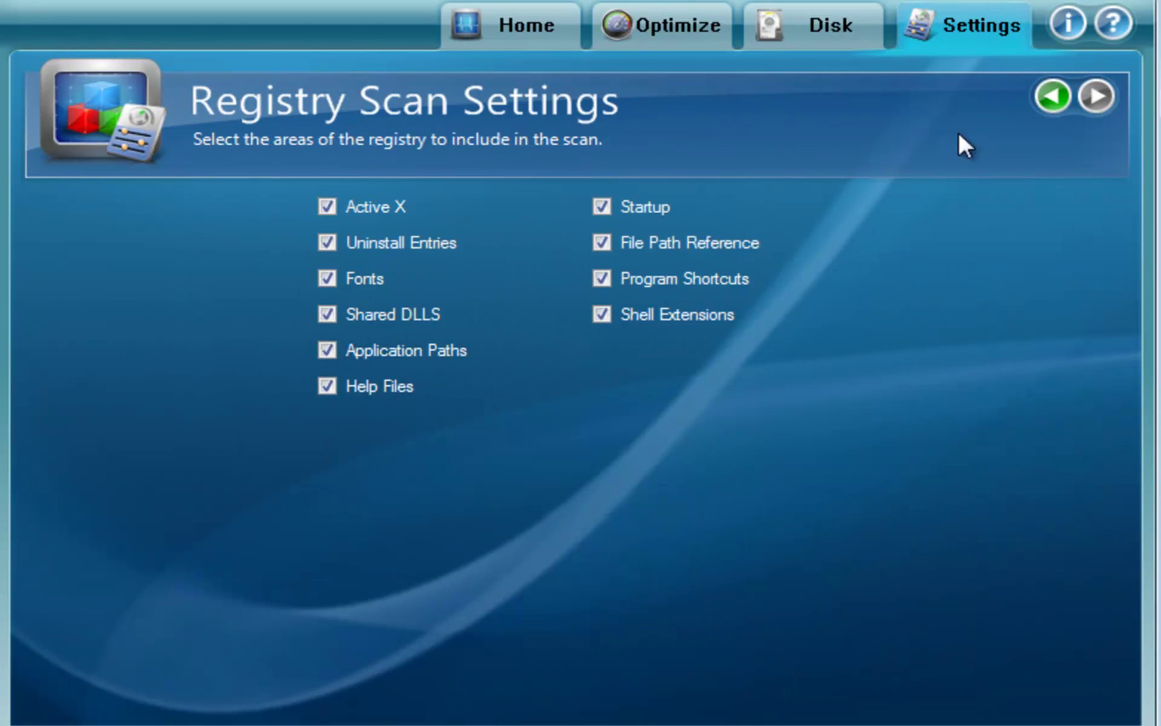
pyautogui.click(1052, 79)
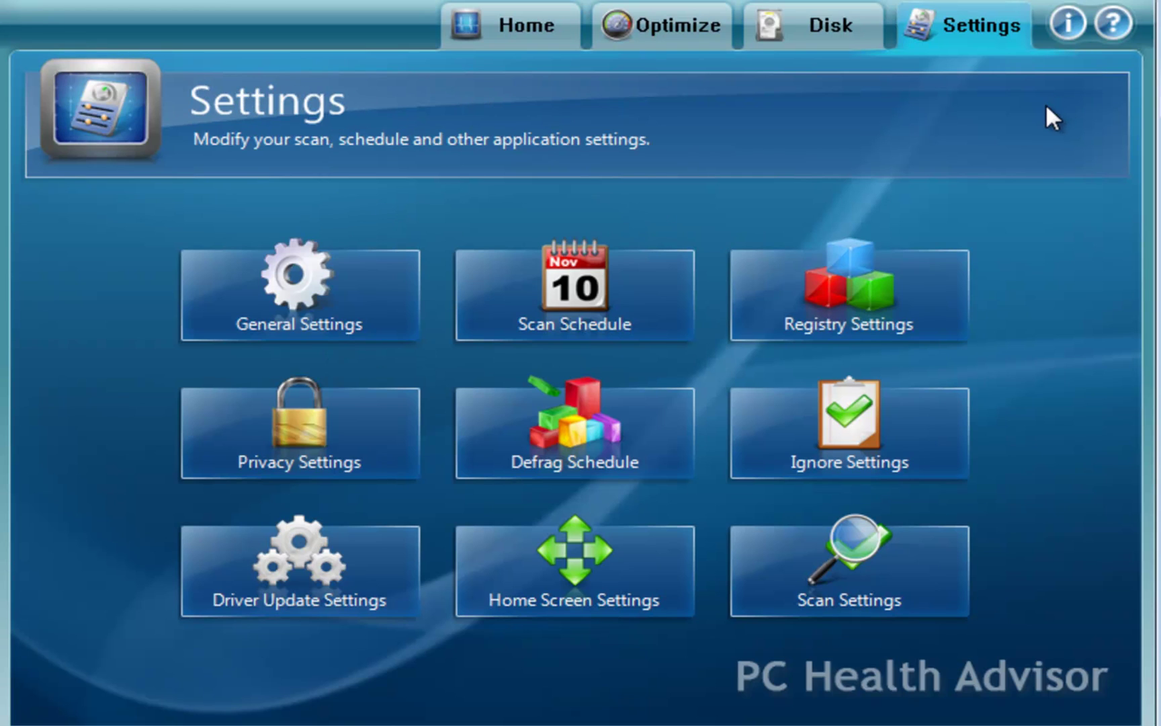
pyautogui.click(825, 464)
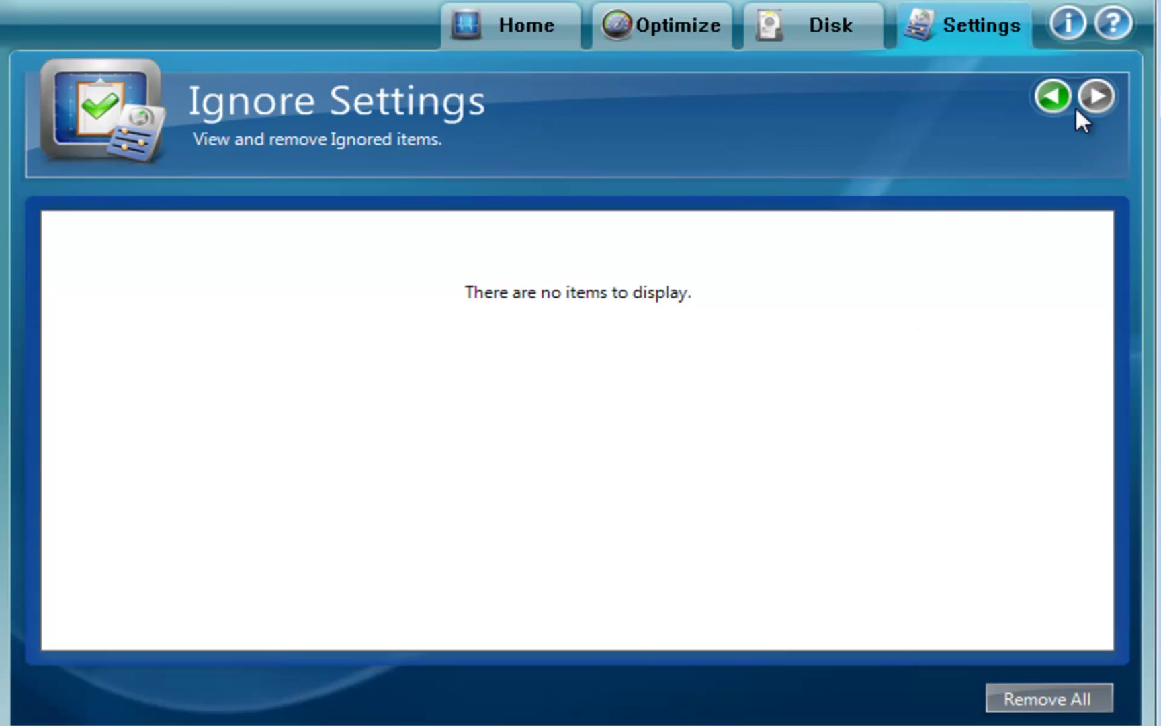
pyautogui.click(1052, 96)
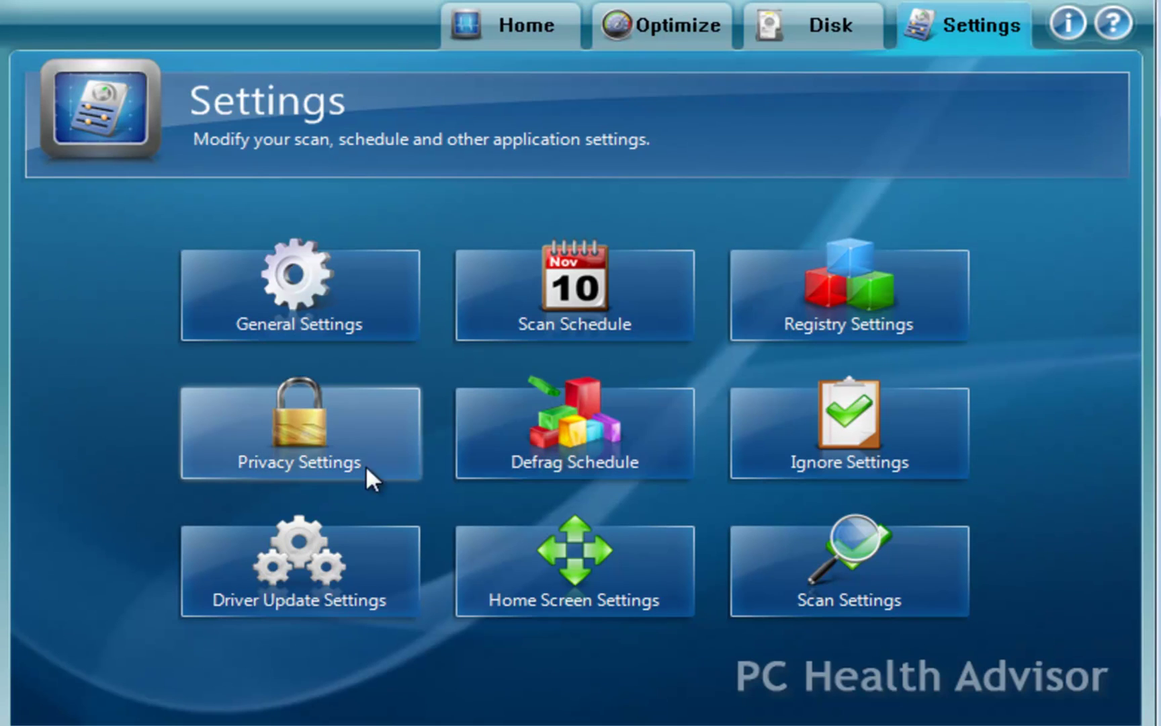
pyautogui.click(362, 430)
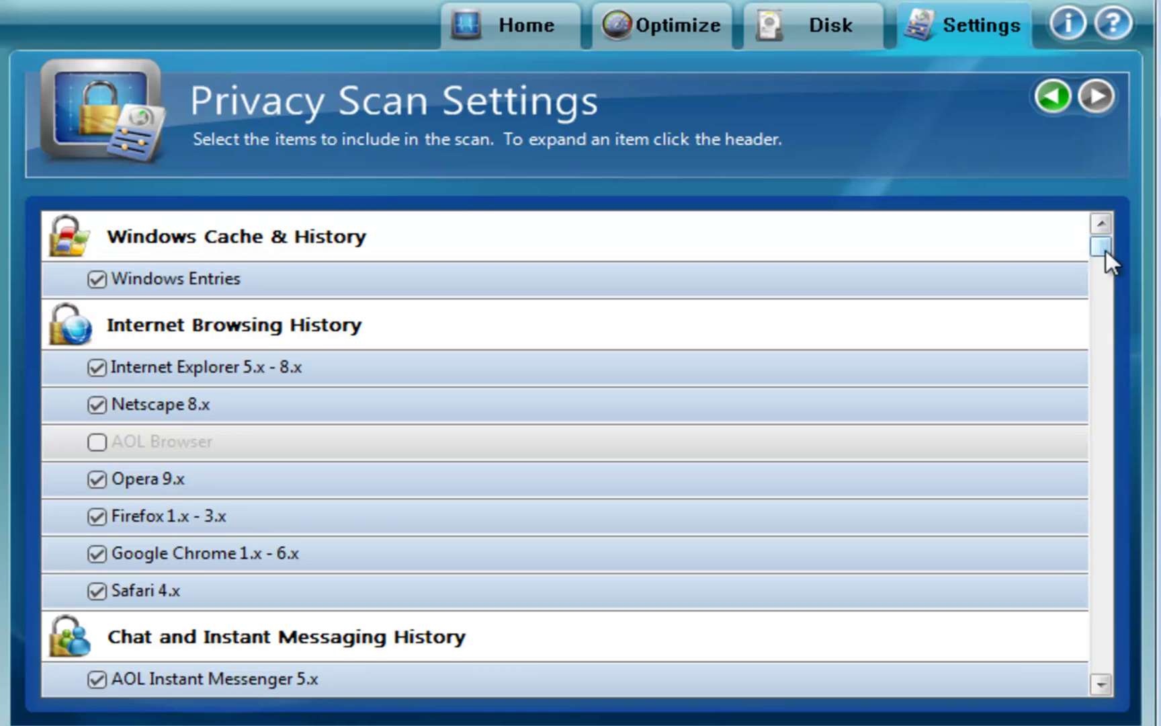
pyautogui.moveTo(1102, 249); pyautogui.dragTo(1158, 235)
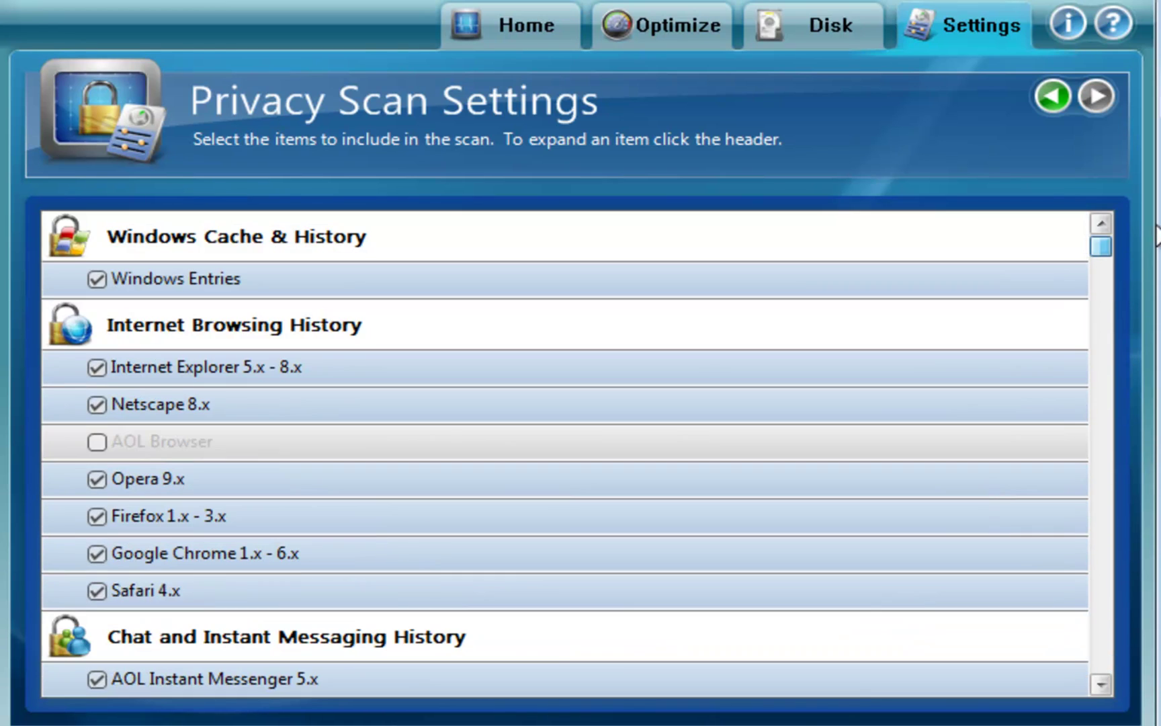
pyautogui.click(1054, 95)
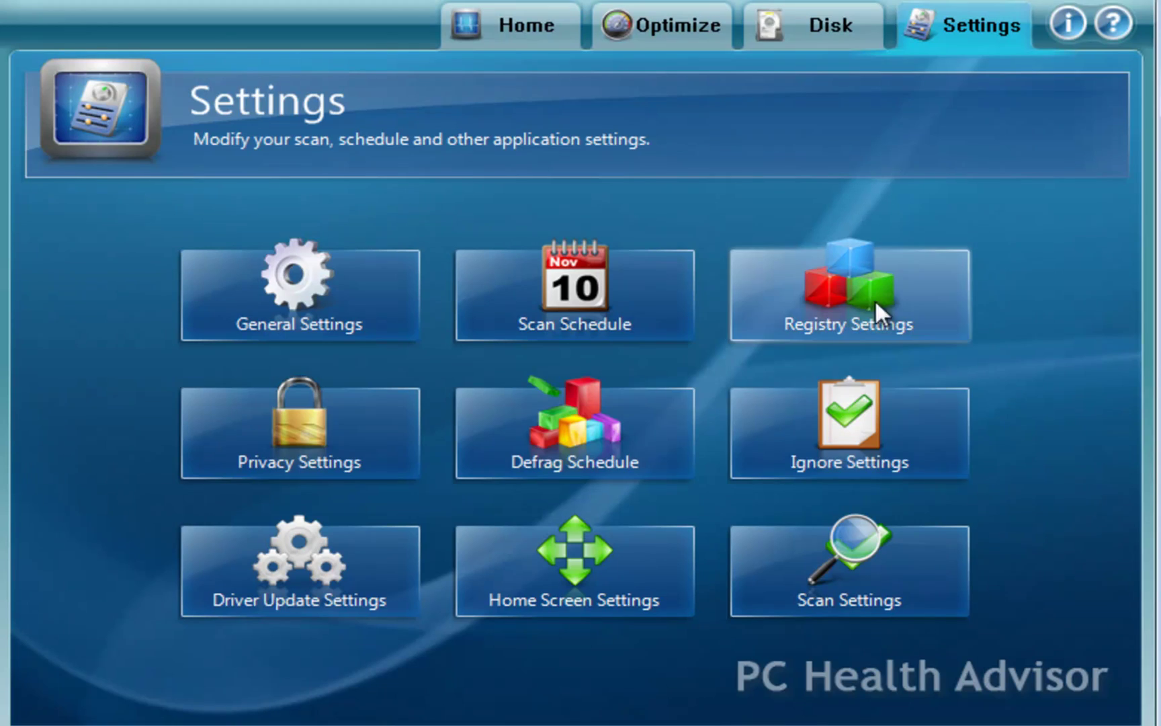
pyautogui.click(309, 595)
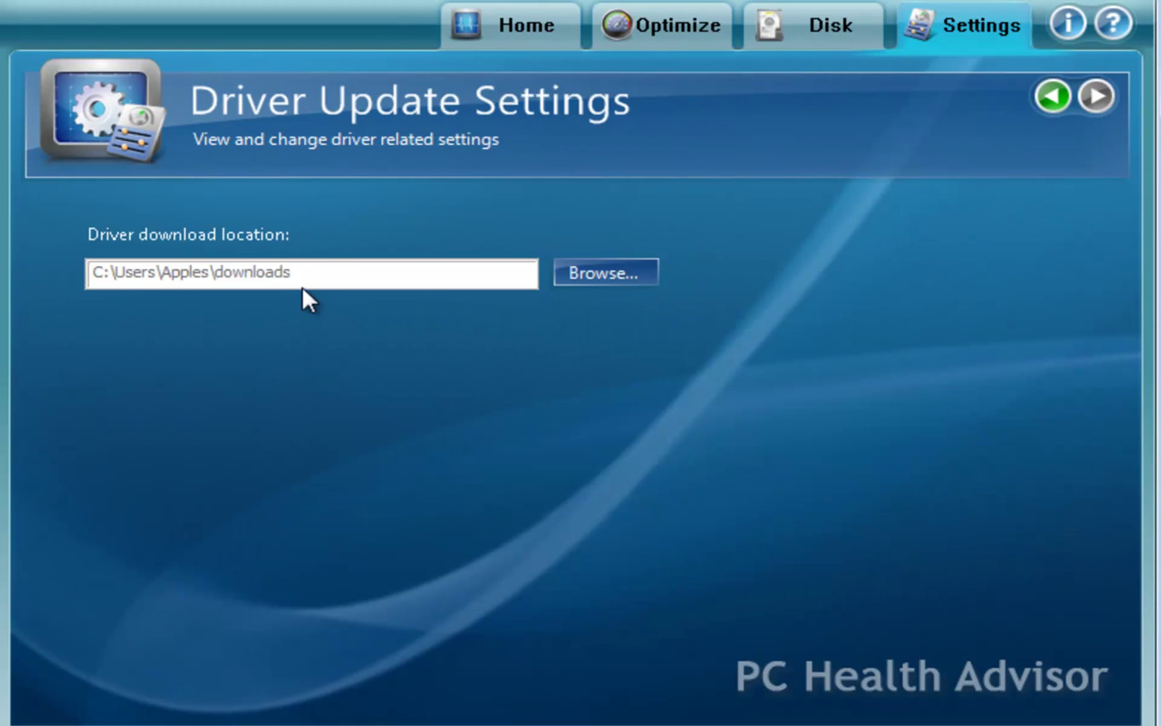
pyautogui.click(1049, 95)
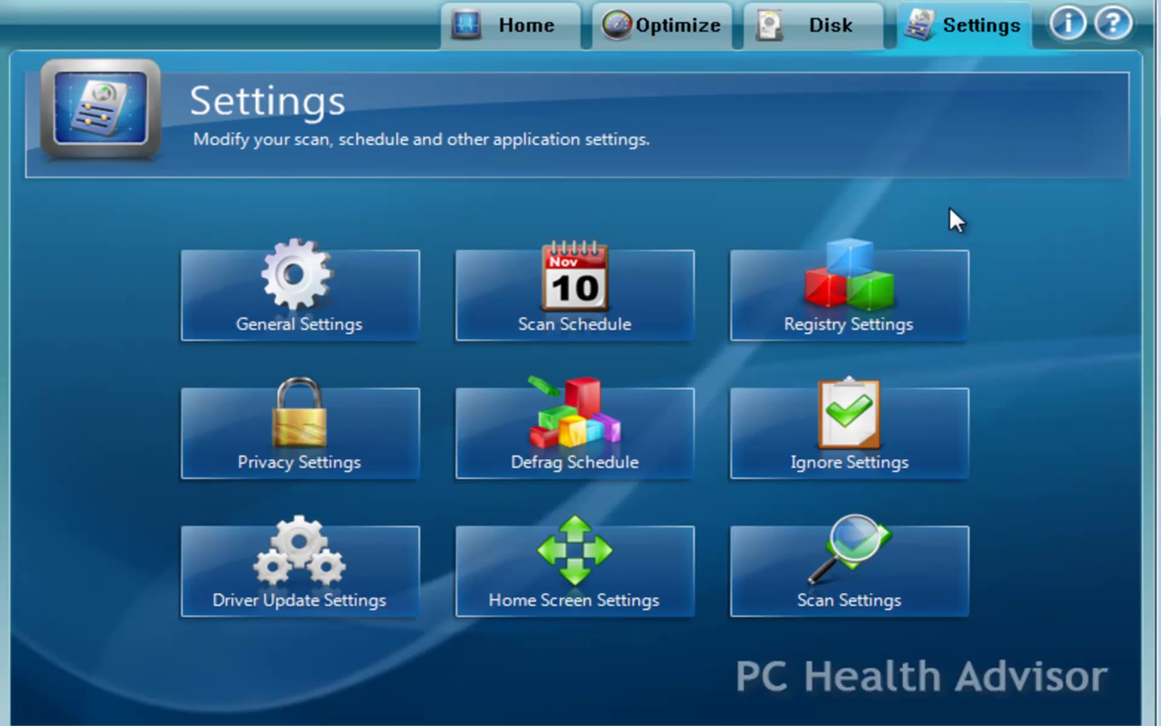
pyautogui.click(565, 563)
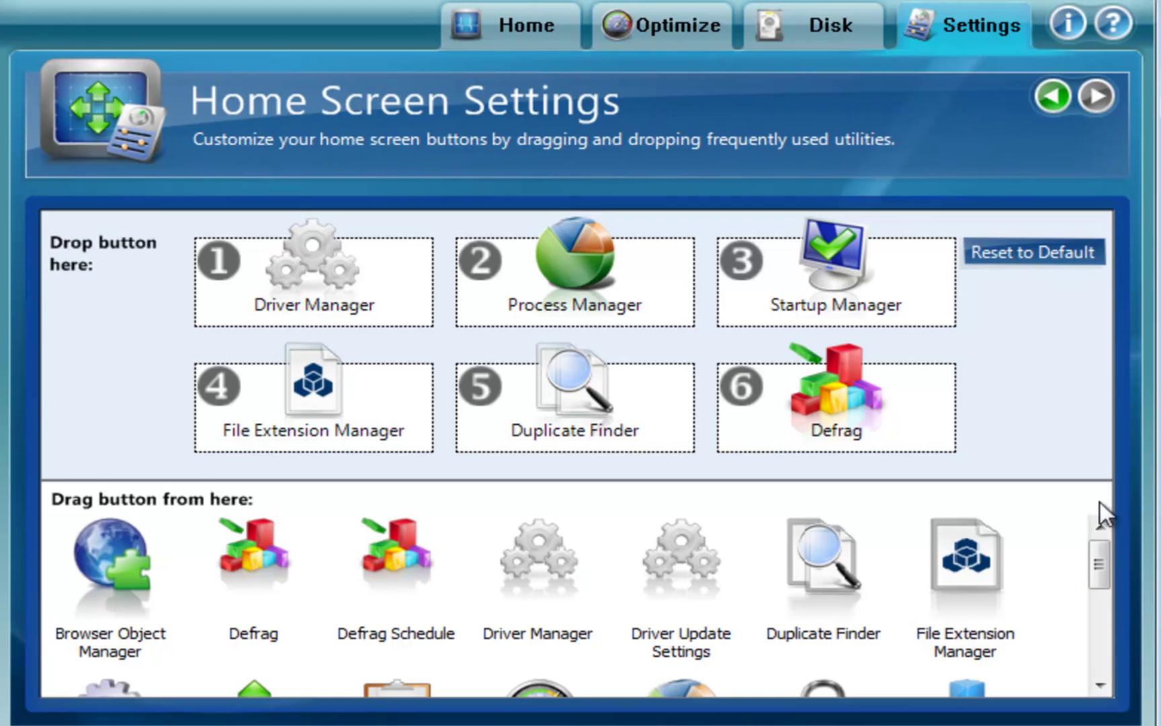
pyautogui.moveTo(1101, 573); pyautogui.dragTo(1102, 534)
pyautogui.click(531, 27)
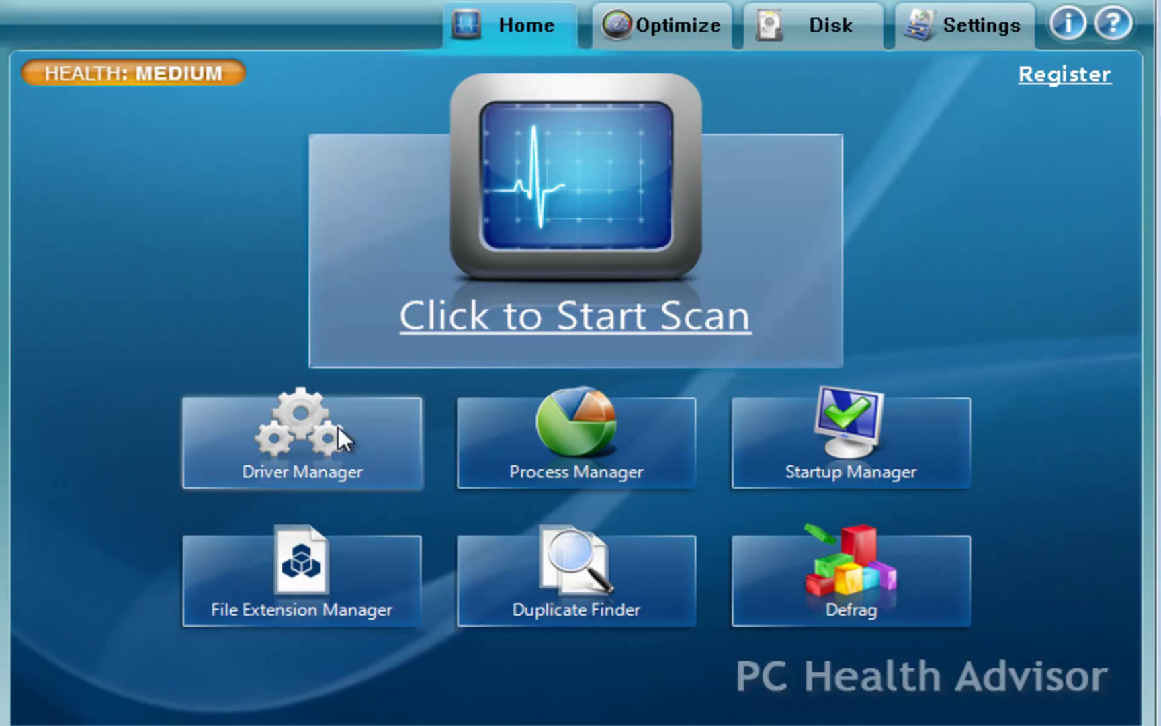
pyautogui.click(953, 38)
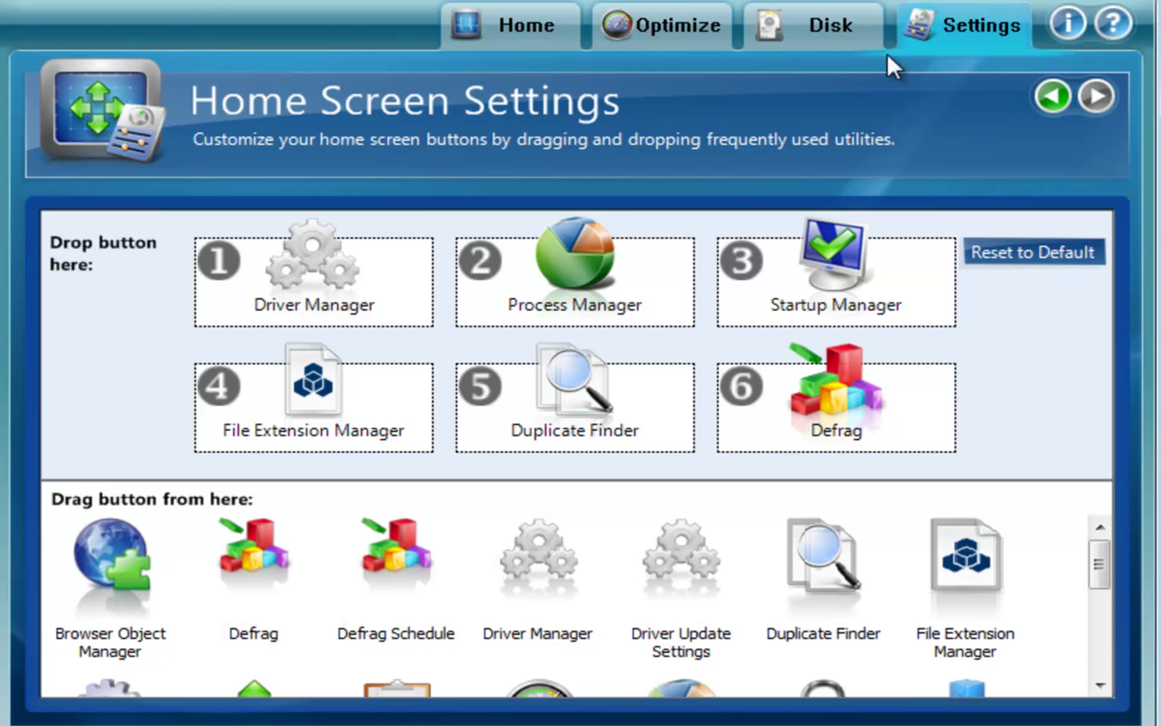
pyautogui.moveTo(1101, 558); pyautogui.dragTo(1101, 521)
# Confirm all four scan components are included in Scan Settings, then return Home.
pyautogui.click(1054, 96)
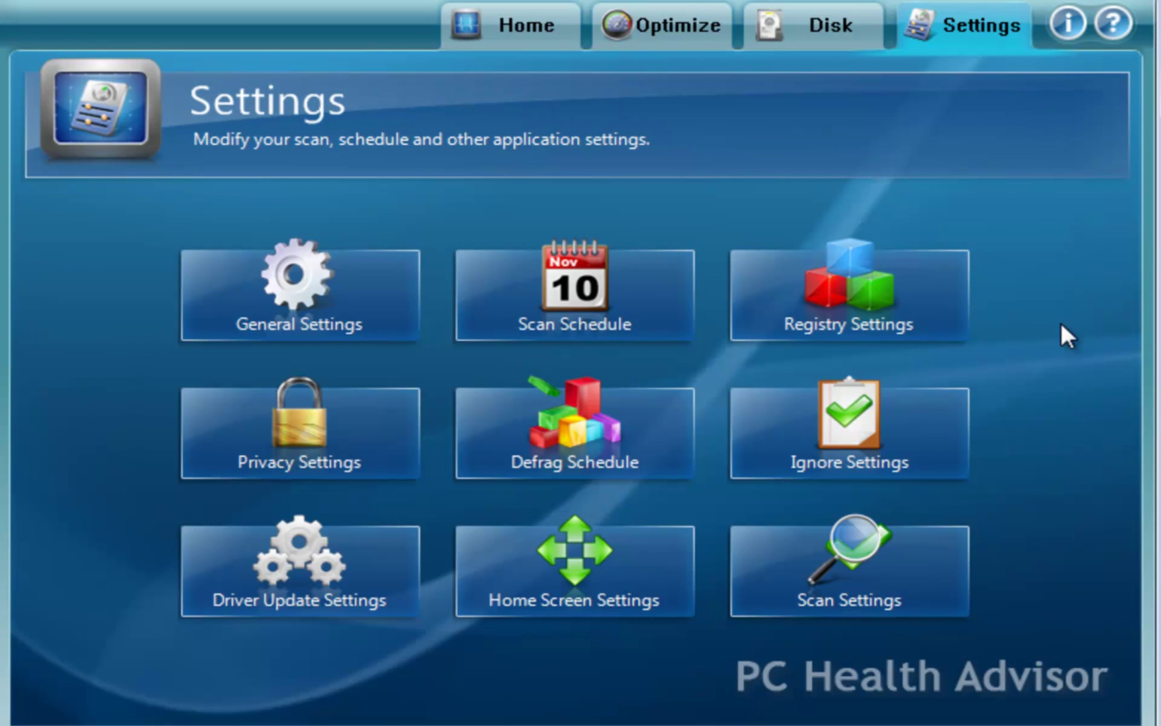
pyautogui.click(920, 576)
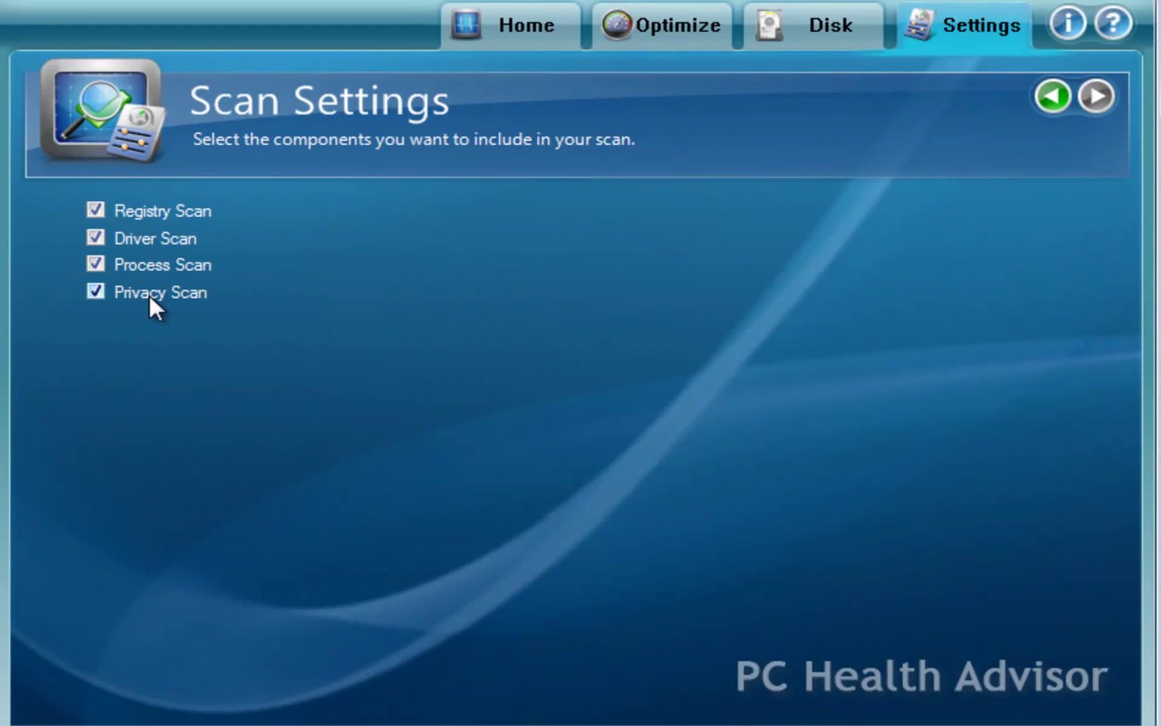
pyautogui.click(464, 26)
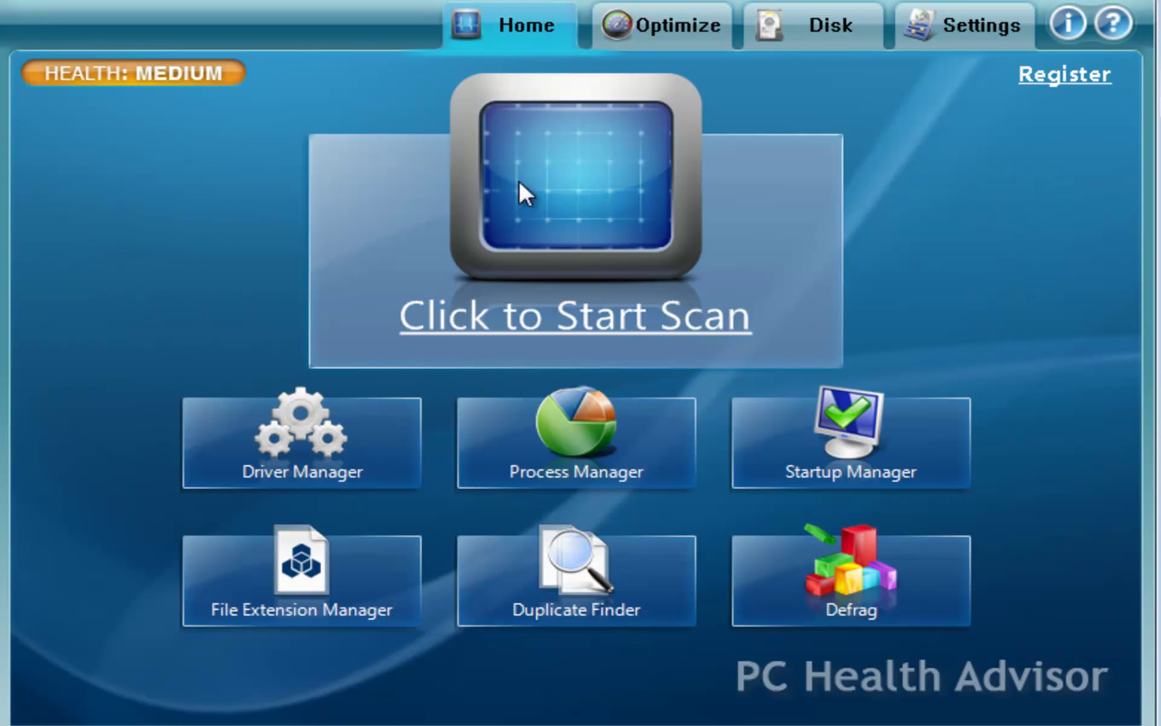